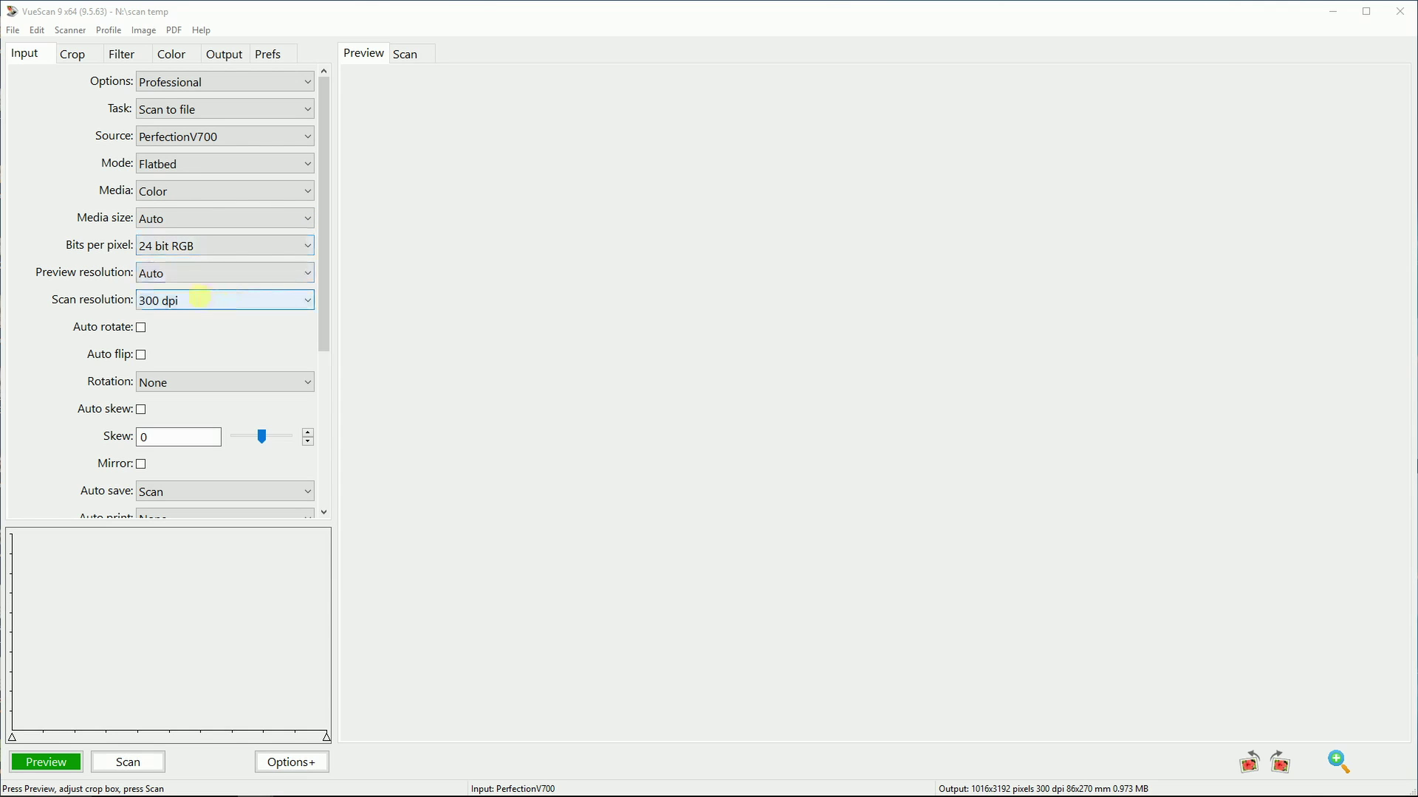
{"action": "scroll", "coordinate": [56, 374], "scroll_direction": "down", "scroll_amount": 3}
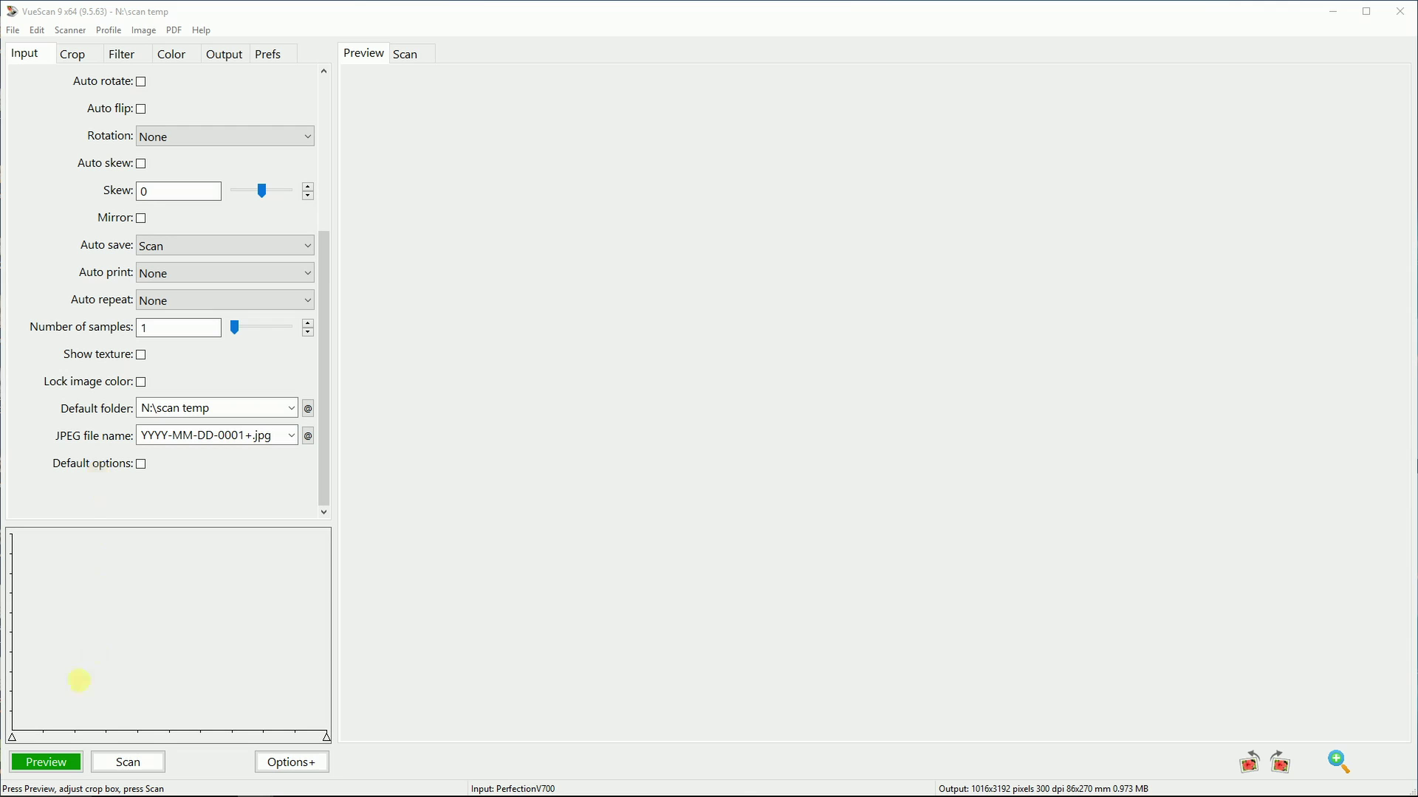
- Preview the print, raise the white point, and crop tightly to the tile strip (1013x3194 px)
{"action": "left_click", "coordinate": [47, 765]}
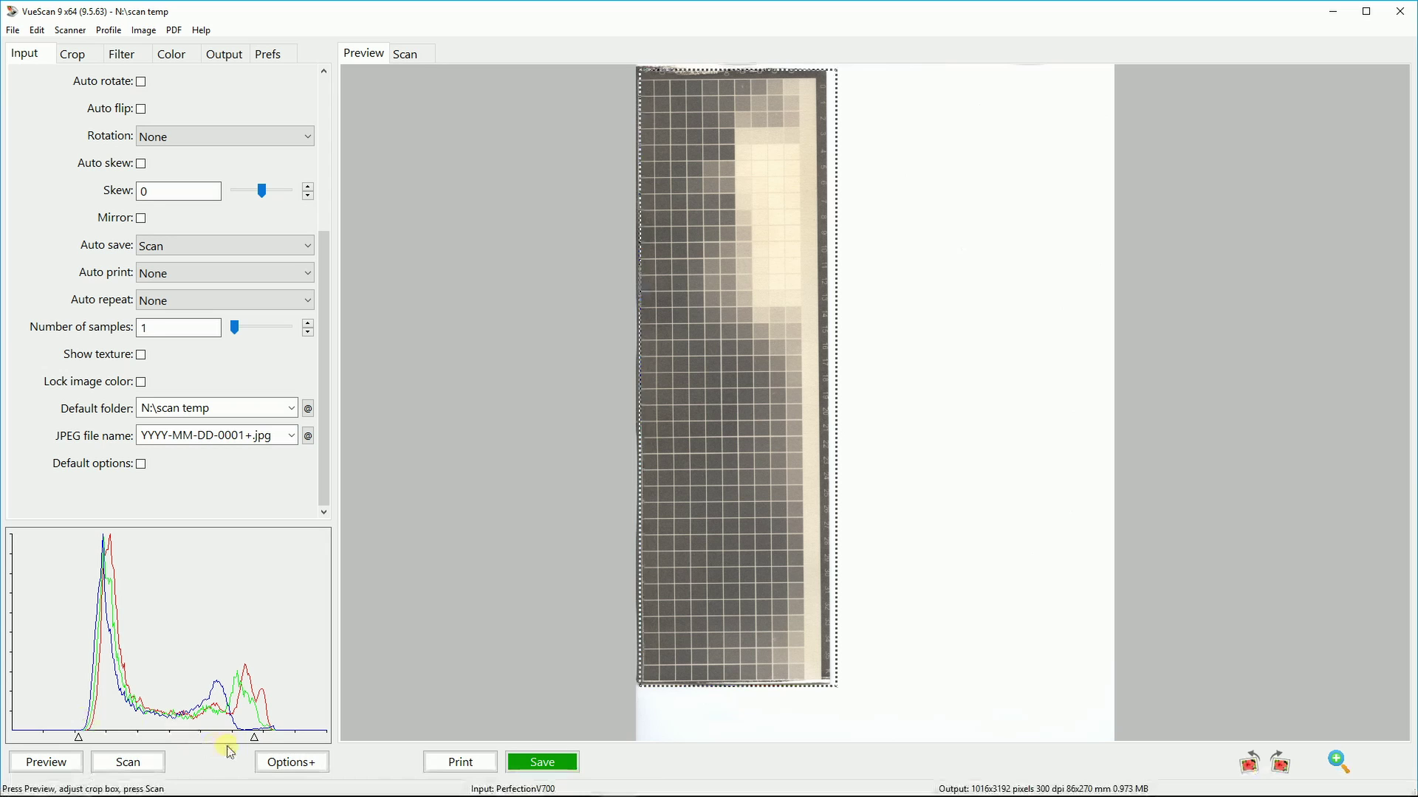
{"action": "left_click_drag", "start_coordinate": [254, 737], "coordinate": [276, 740]}
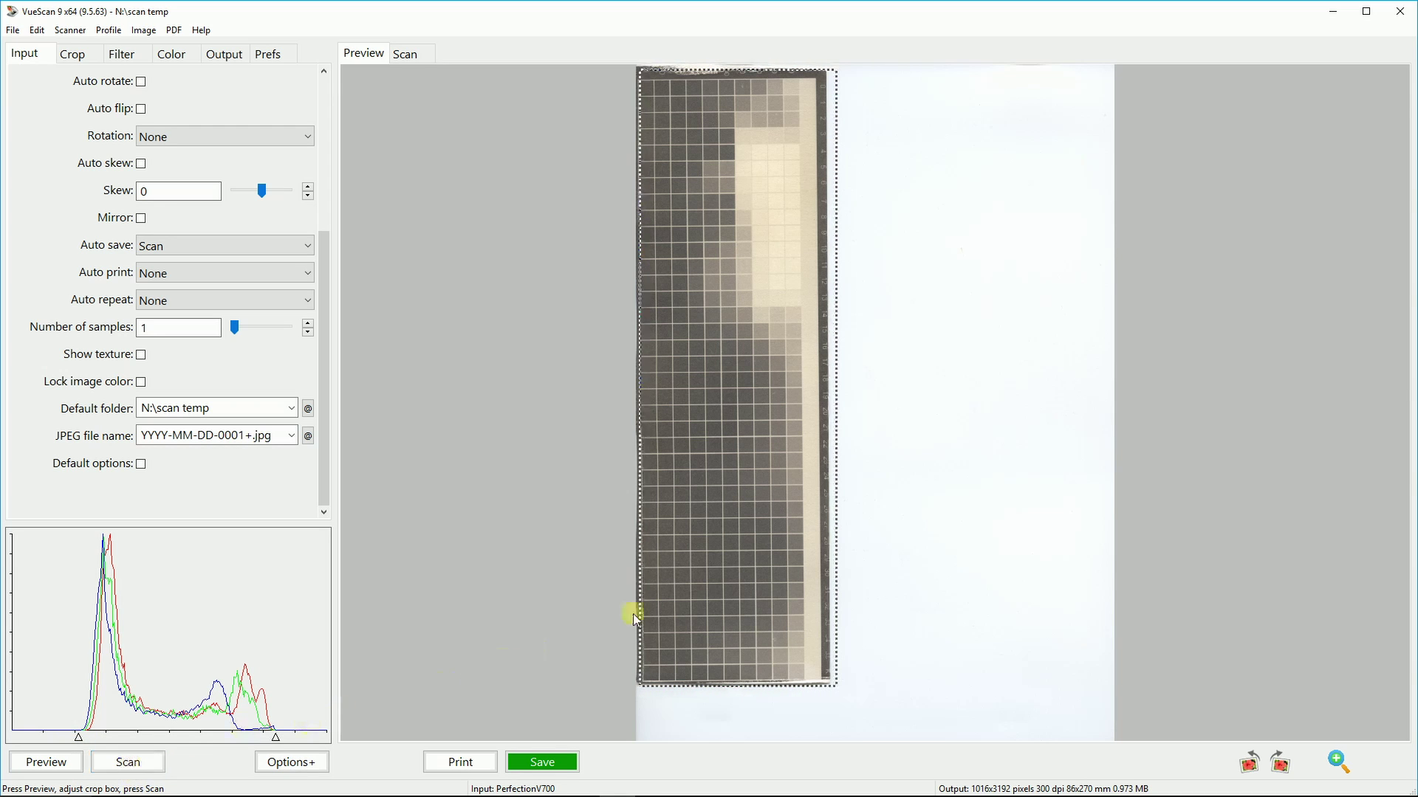
{"action": "left_click_drag", "start_coordinate": [639, 484], "coordinate": [636, 484]}
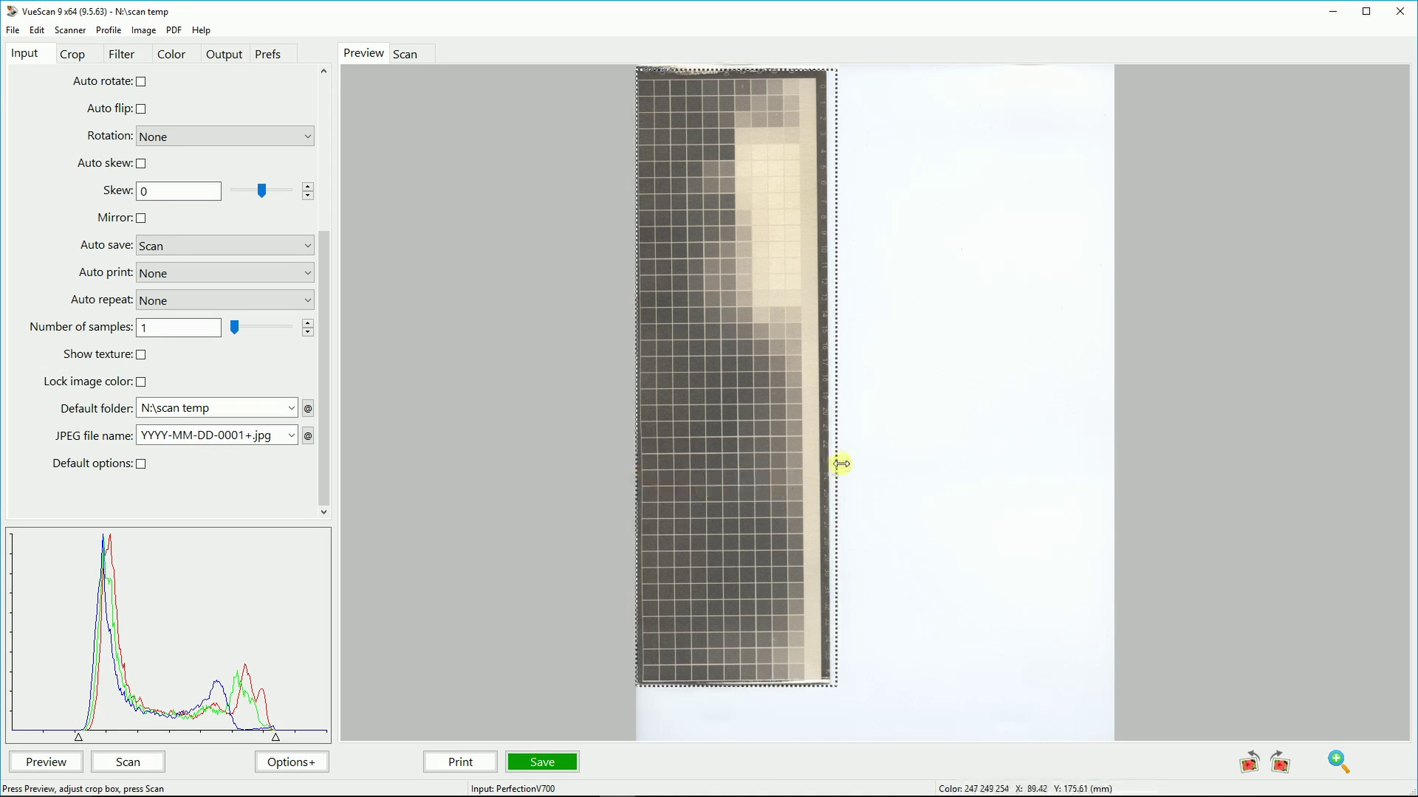
{"action": "left_click_drag", "start_coordinate": [838, 464], "coordinate": [832, 466]}
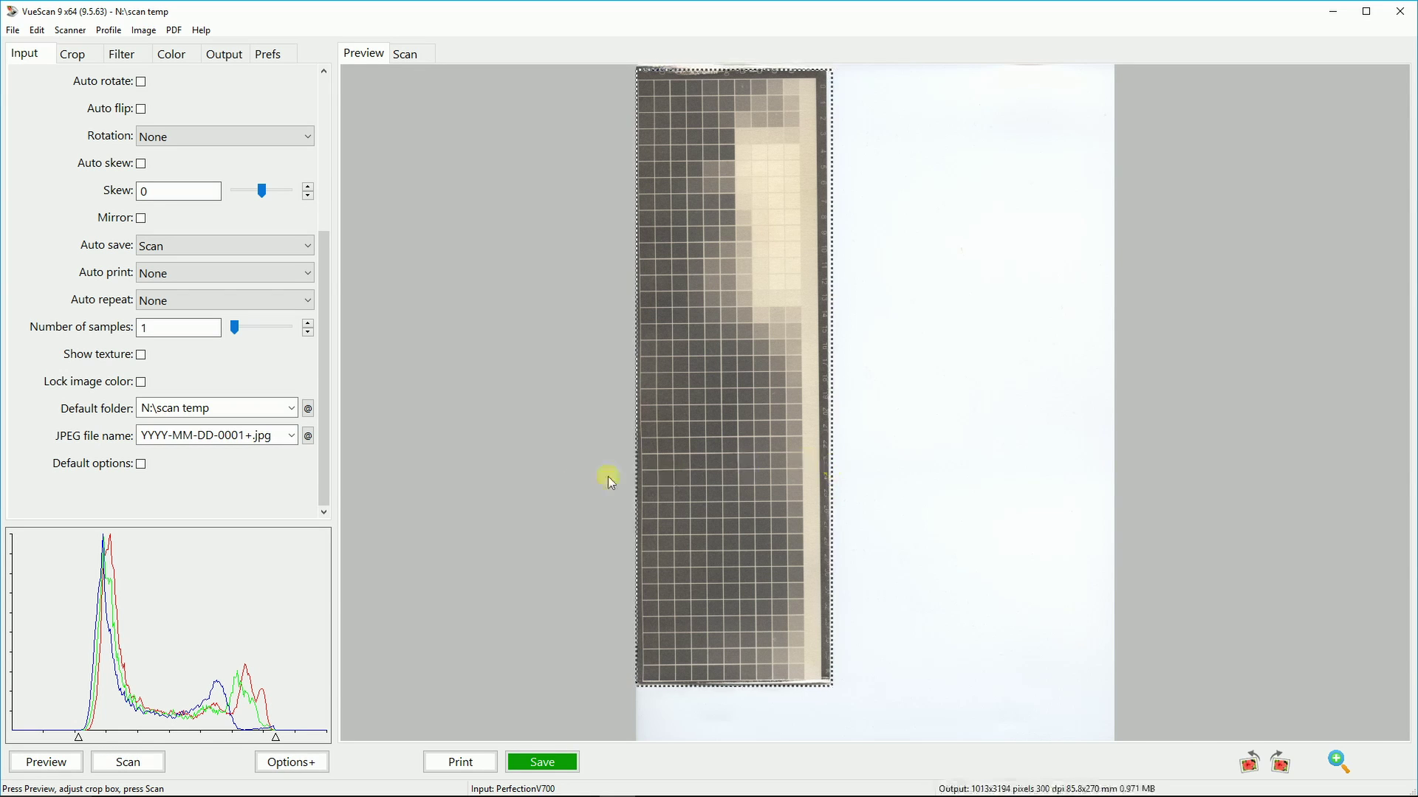
- Run the final 300 dpi scan, auto-saving it to N:\scan temp
{"action": "left_click", "coordinate": [132, 763]}
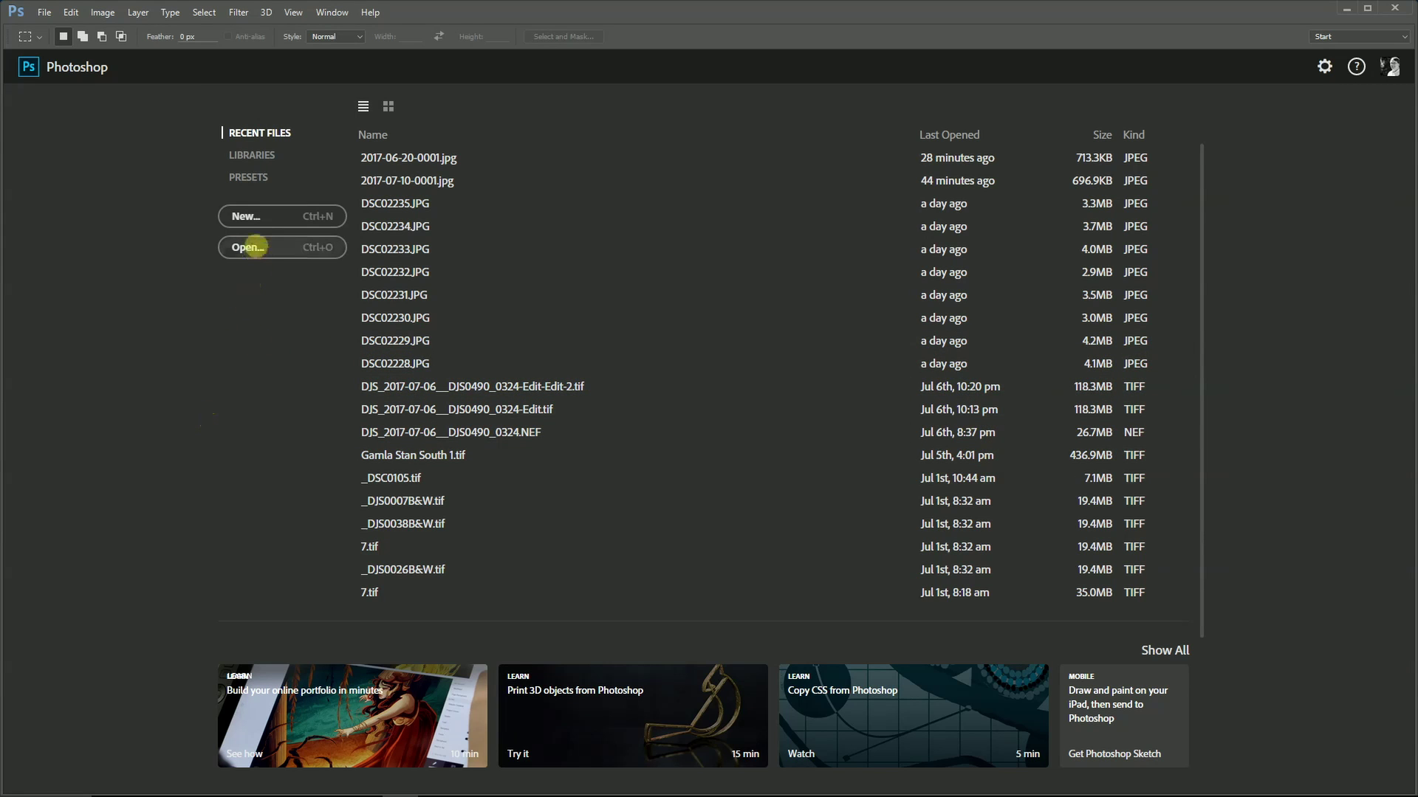
- Open 2017-07-10-0002.jpg from the scan temp folder
{"action": "left_click", "coordinate": [255, 246]}
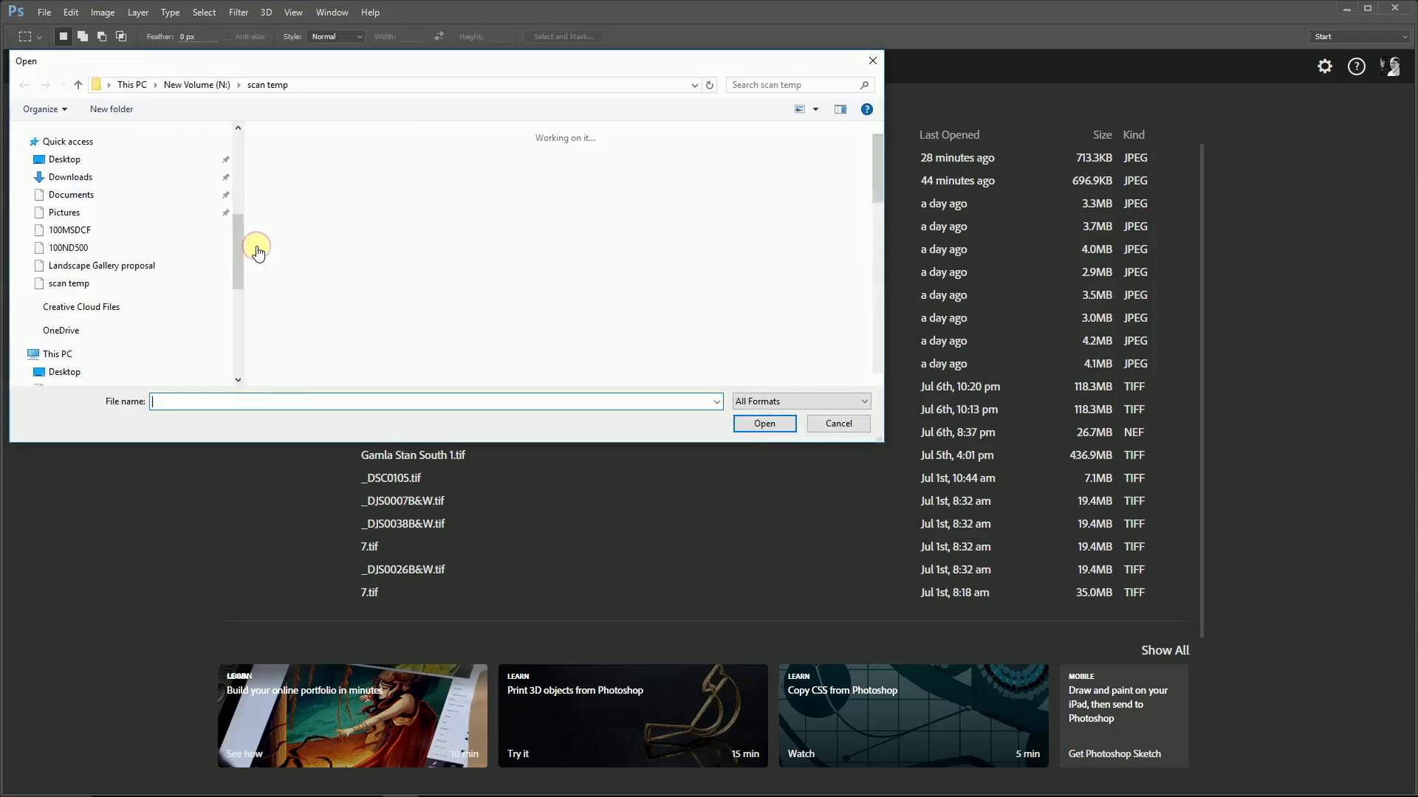
{"action": "scroll", "coordinate": [475, 273], "scroll_direction": "down", "scroll_amount": 5}
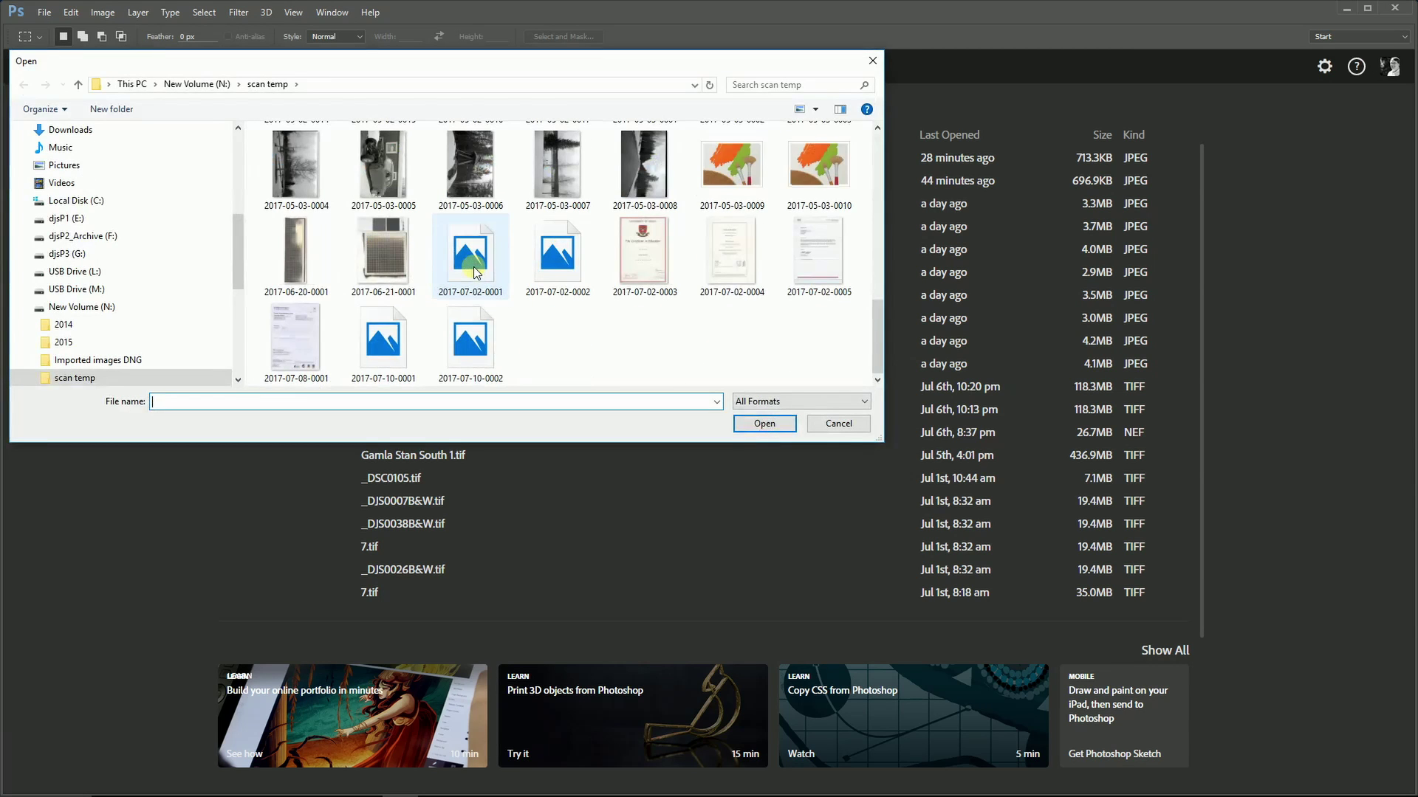
{"action": "left_click", "coordinate": [471, 341]}
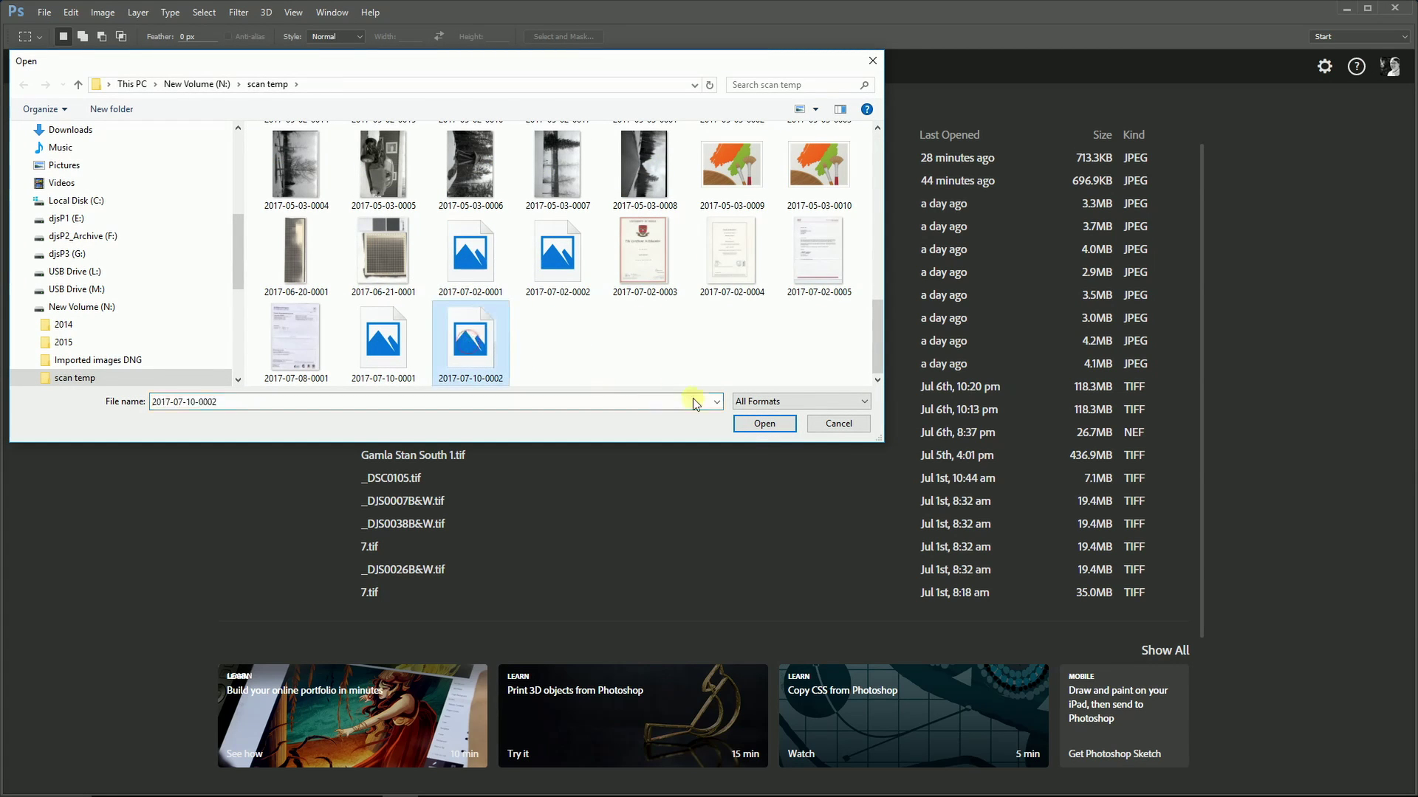
{"action": "left_click", "coordinate": [764, 422]}
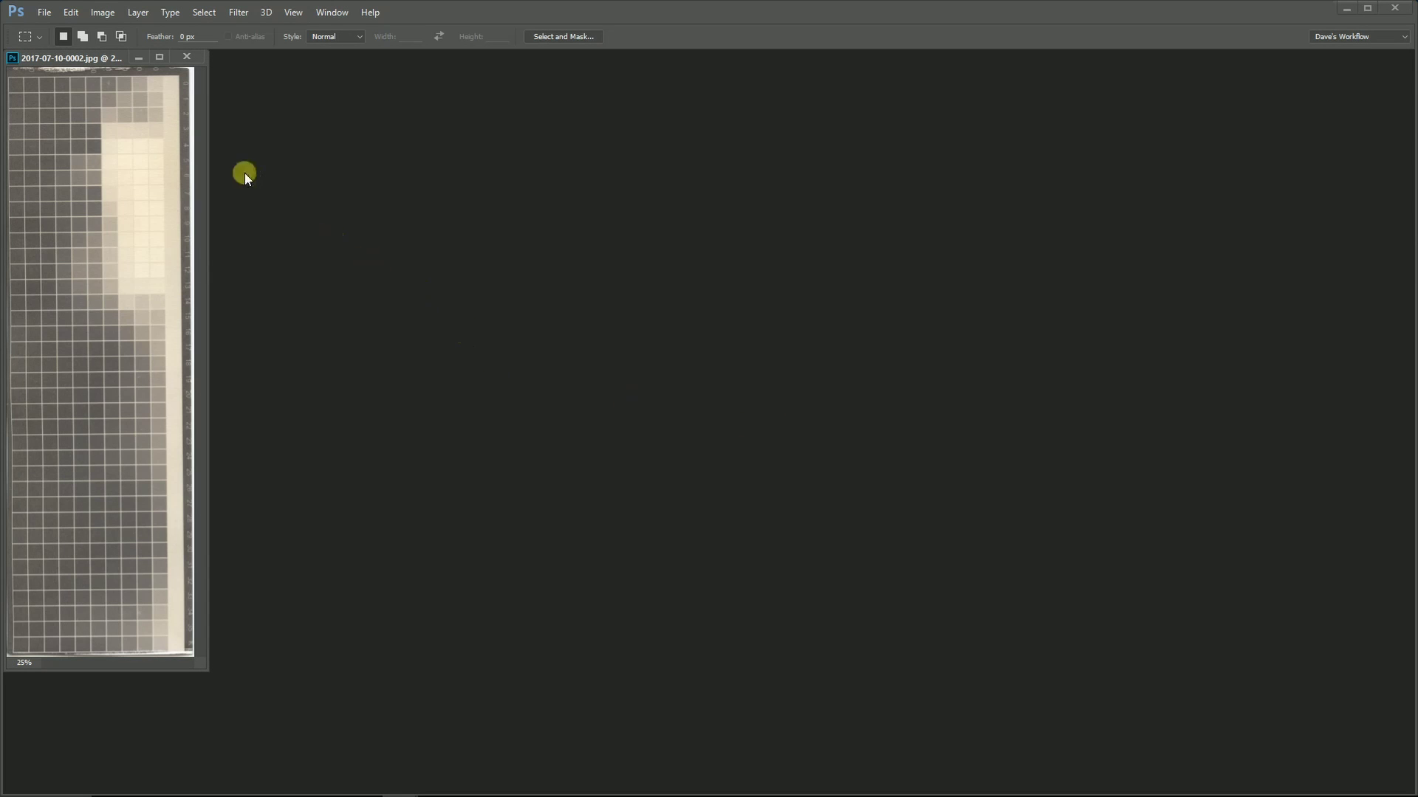
- Rotate the scan 90° counter-clockwise, enlarge its window and zoom to 50%
{"action": "left_click", "coordinate": [102, 12]}
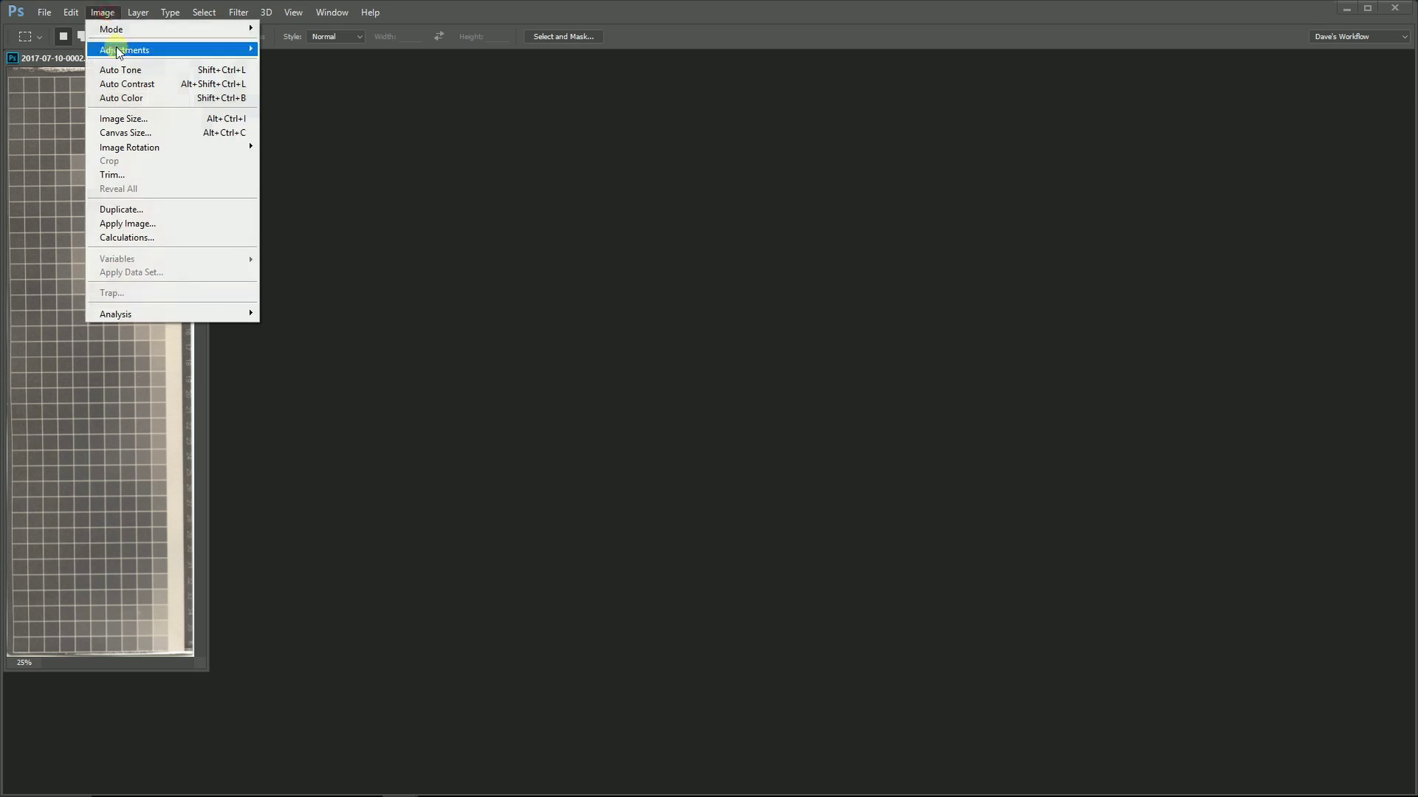
{"action": "mouse_move", "coordinate": [154, 146]}
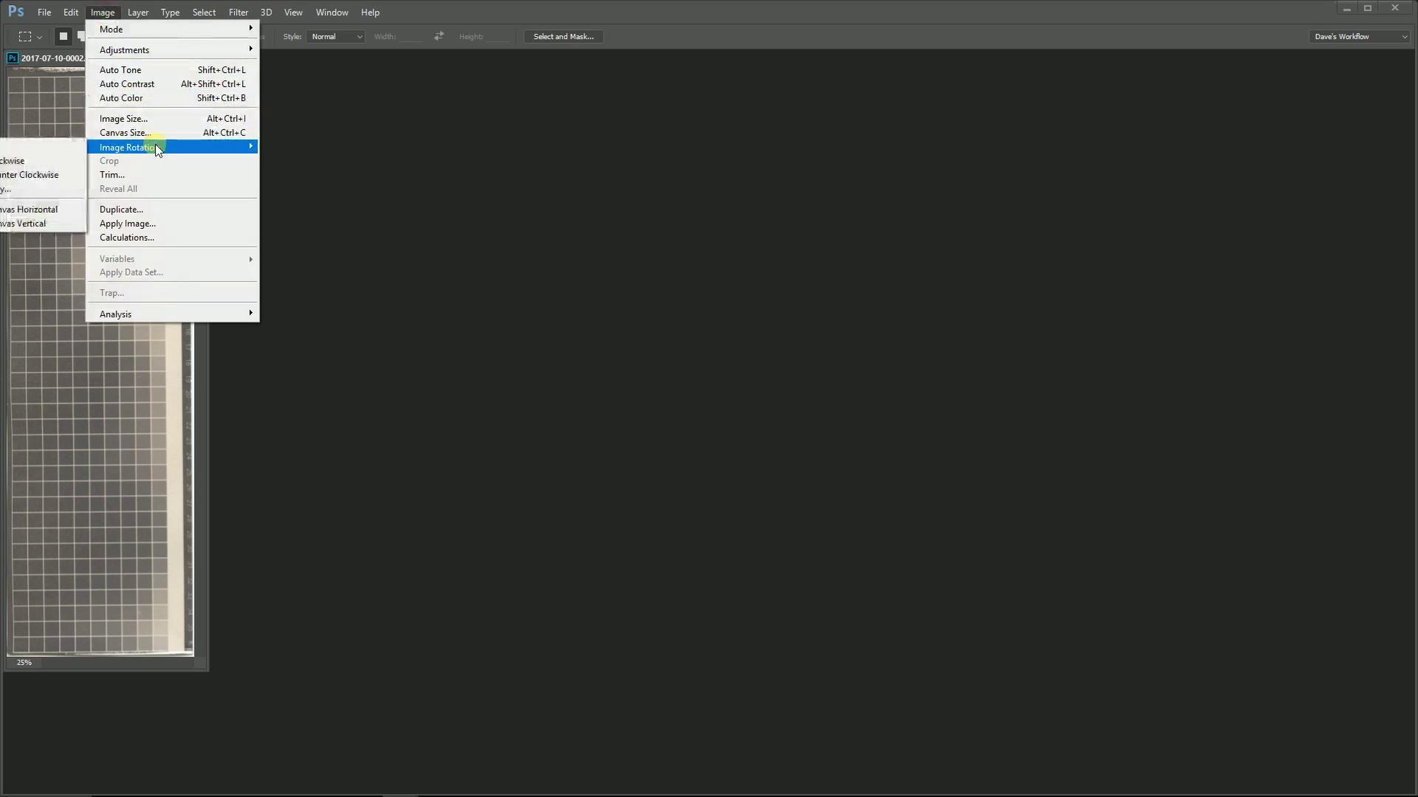
{"action": "left_click", "coordinate": [47, 177]}
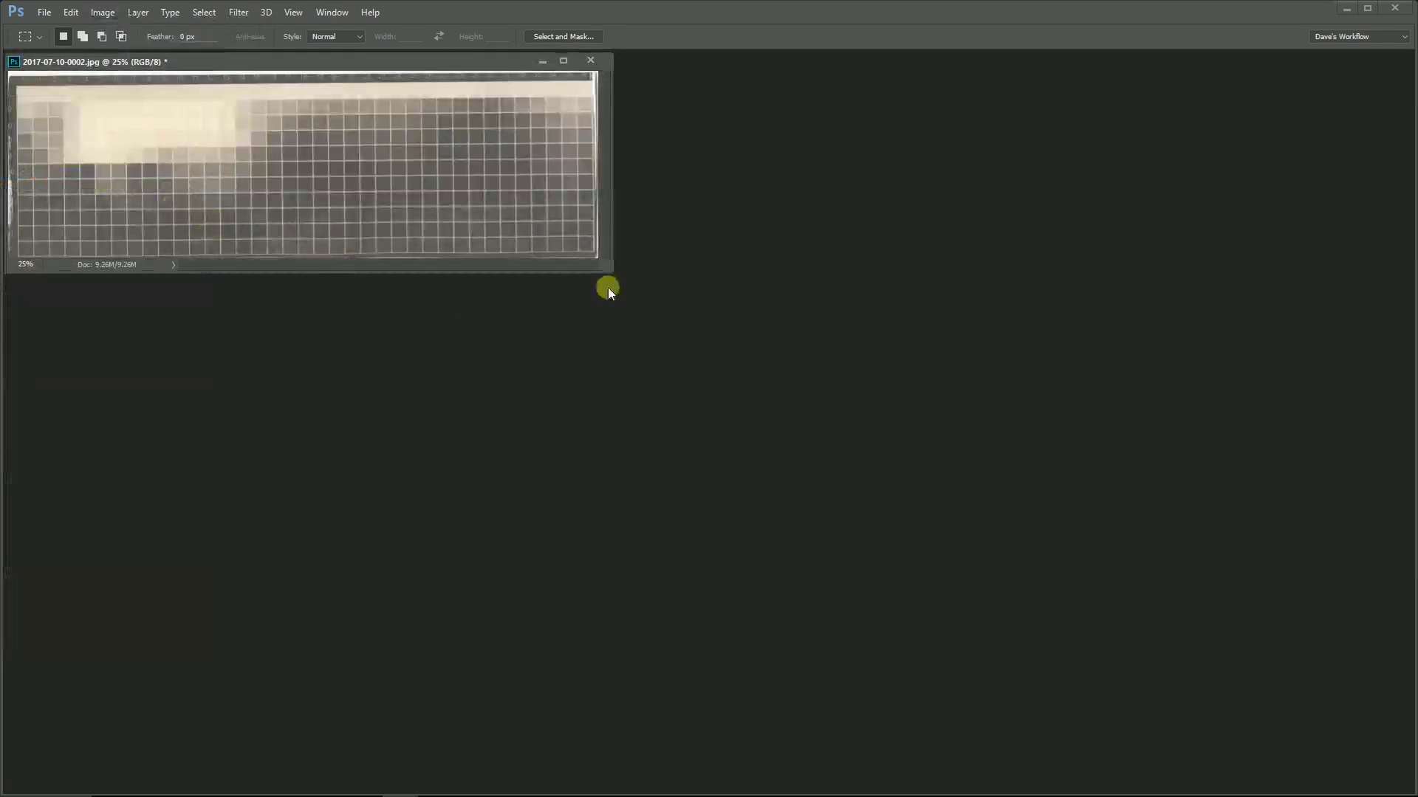
{"action": "left_click_drag", "start_coordinate": [613, 272], "coordinate": [1298, 784]}
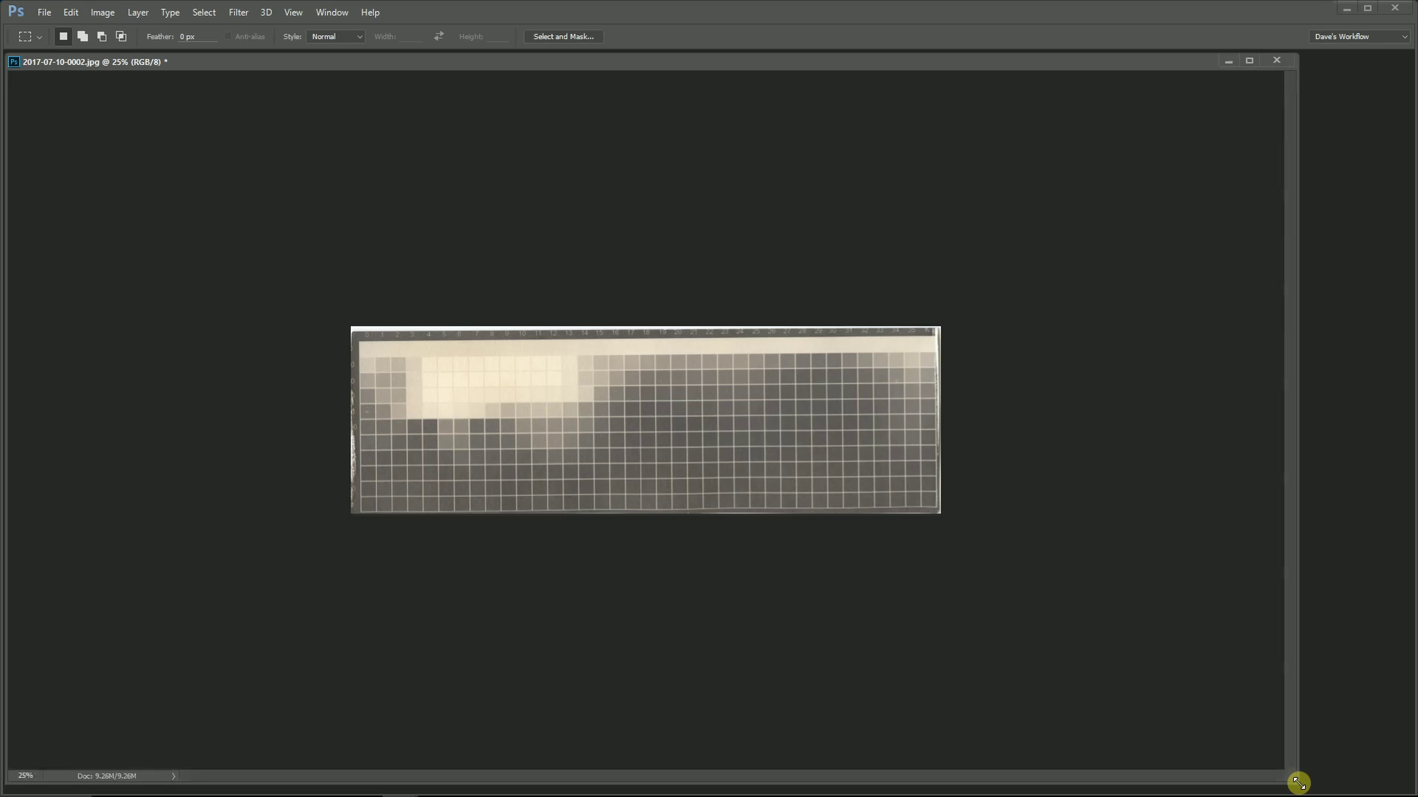
{"action": "key", "text": "ctrl+plus"}
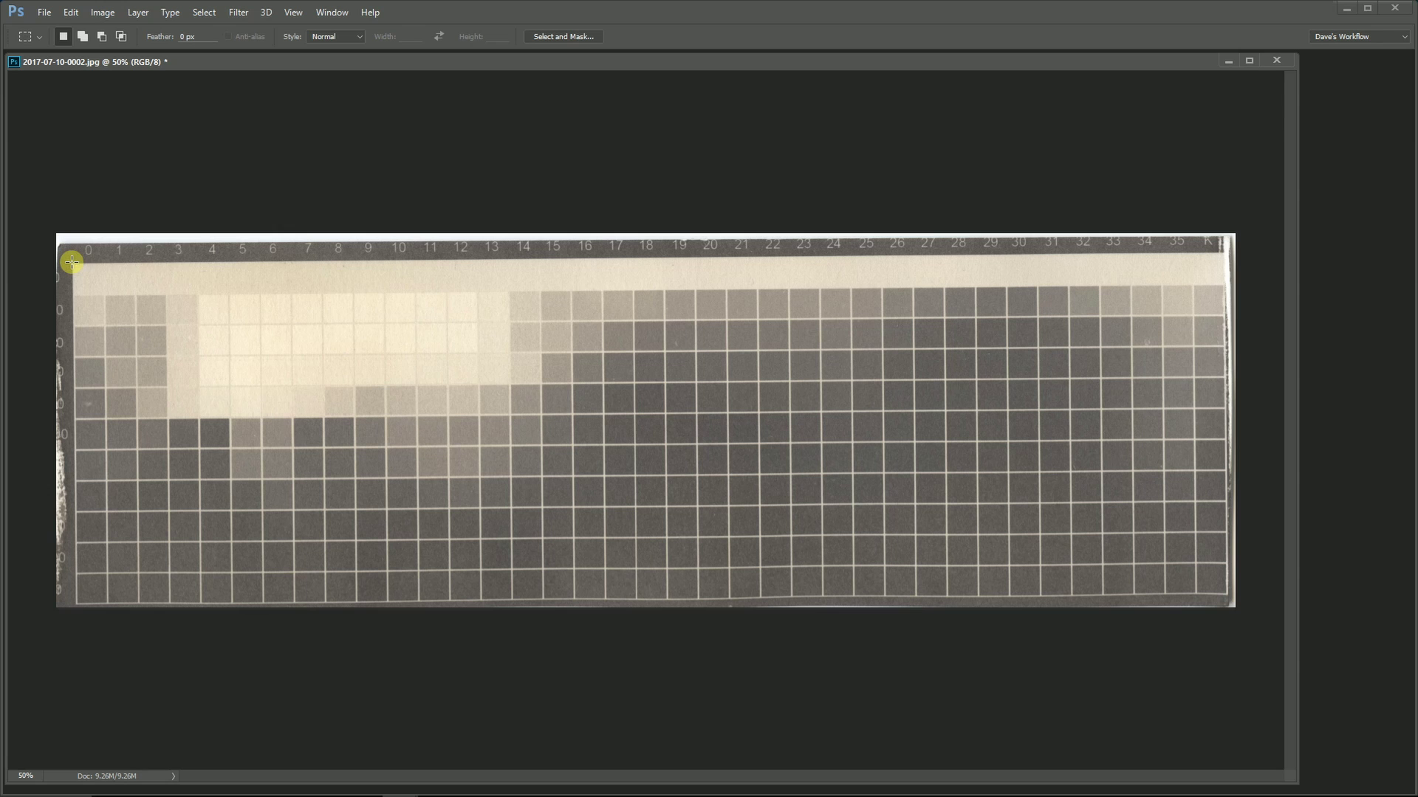
- Marquee-select the tile grid (about 3136 x 921 px), leaving out the number row
{"action": "left_click_drag", "start_coordinate": [72, 262], "coordinate": [1227, 601]}
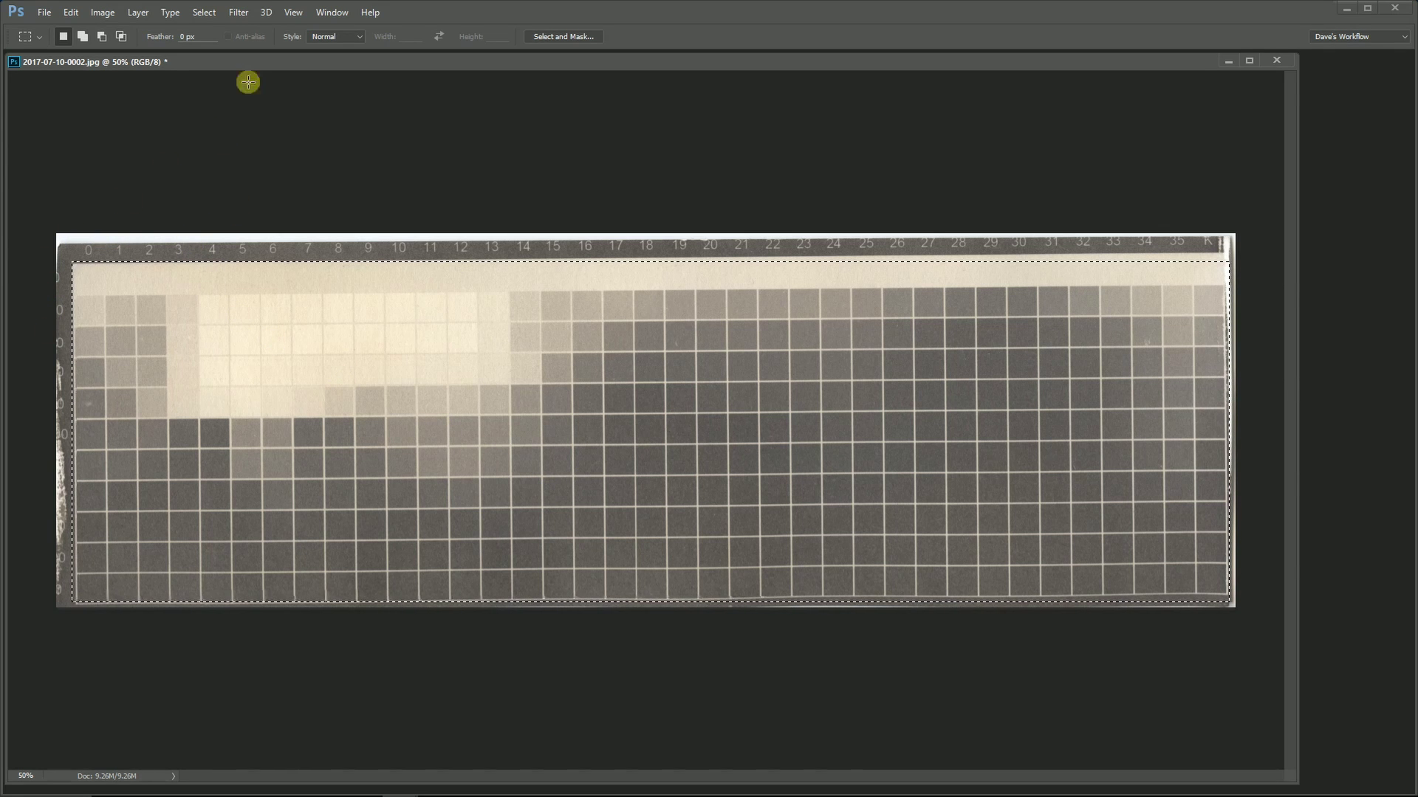
- Apply a 4.7-pixel Gaussian Blur to the selected tile grid
{"action": "left_click", "coordinate": [239, 14]}
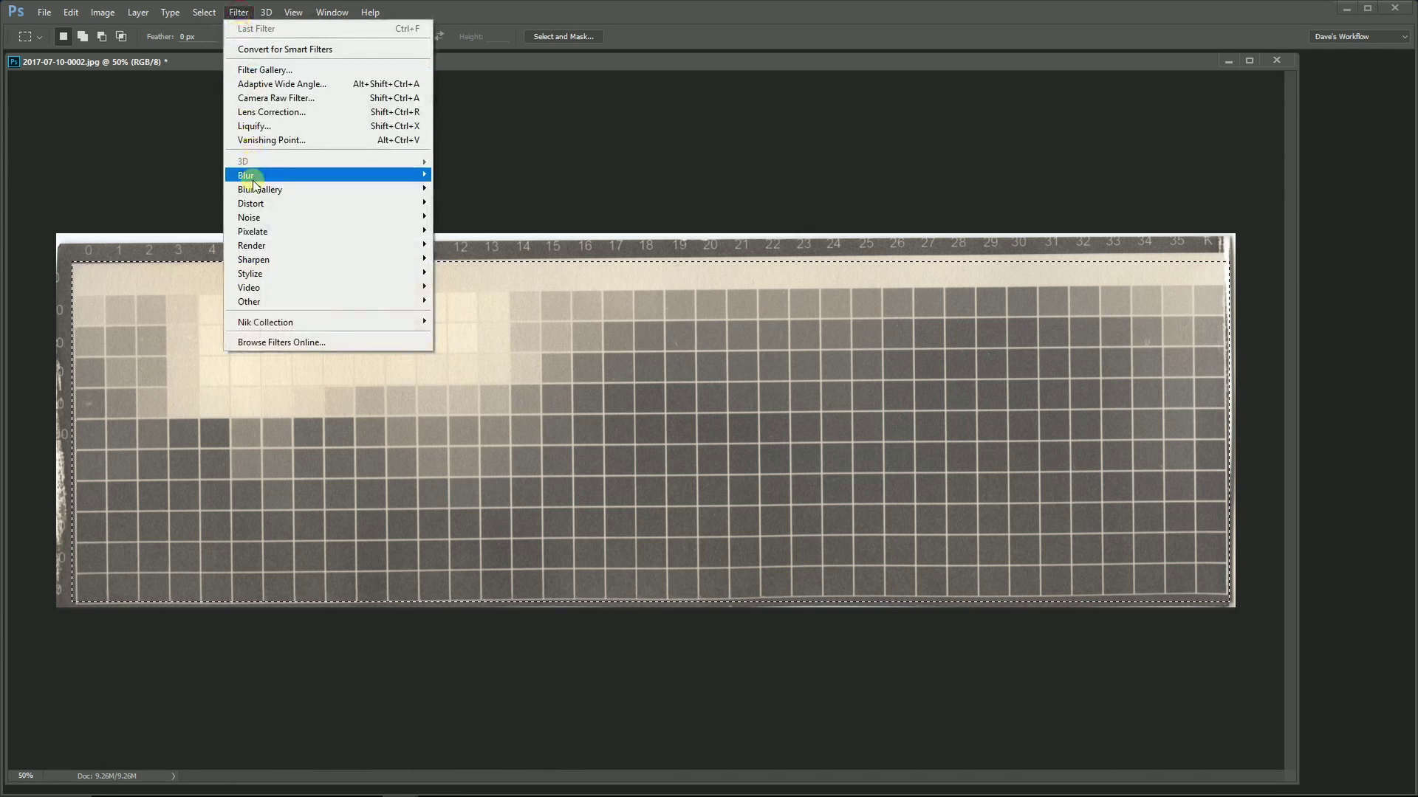
{"action": "mouse_move", "coordinate": [251, 177]}
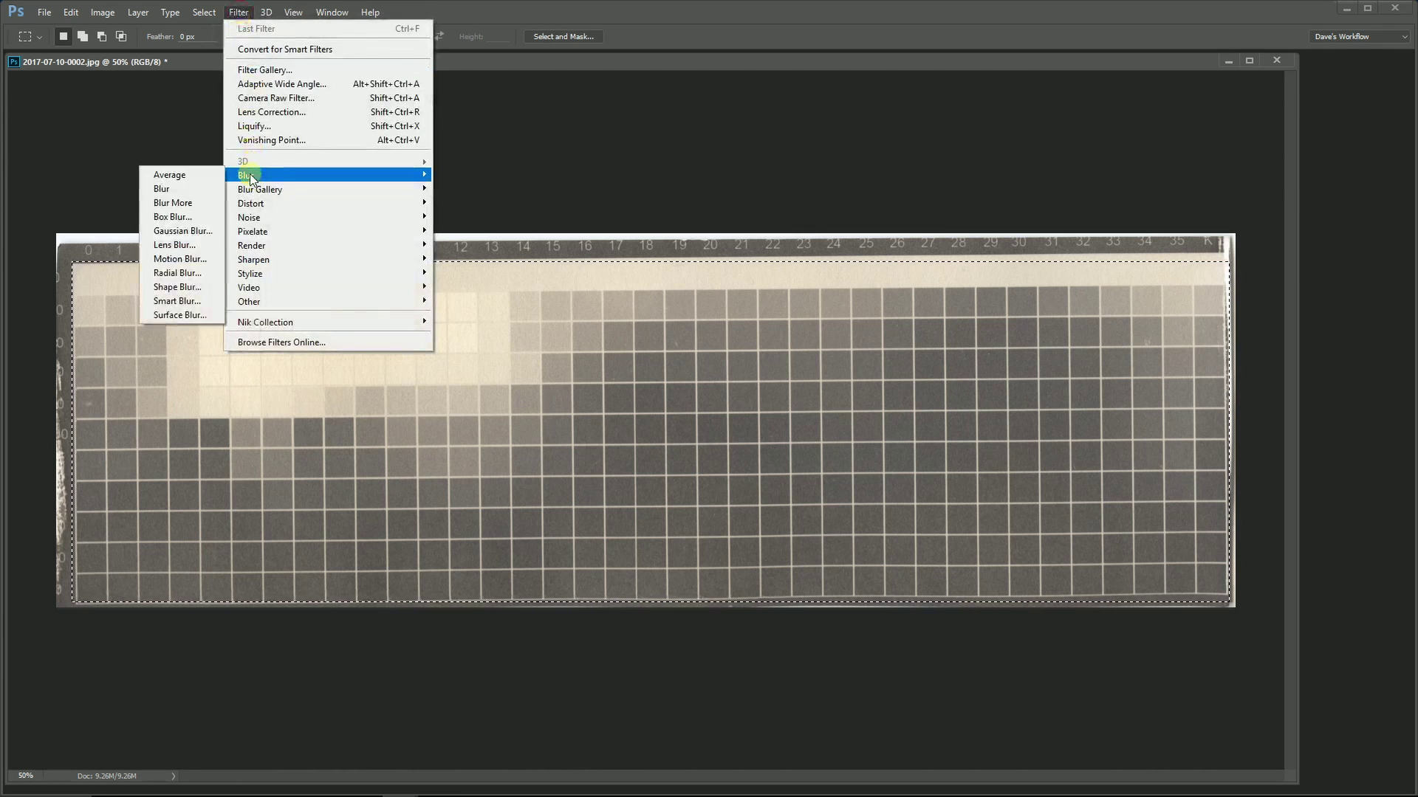
{"action": "left_click", "coordinate": [182, 232]}
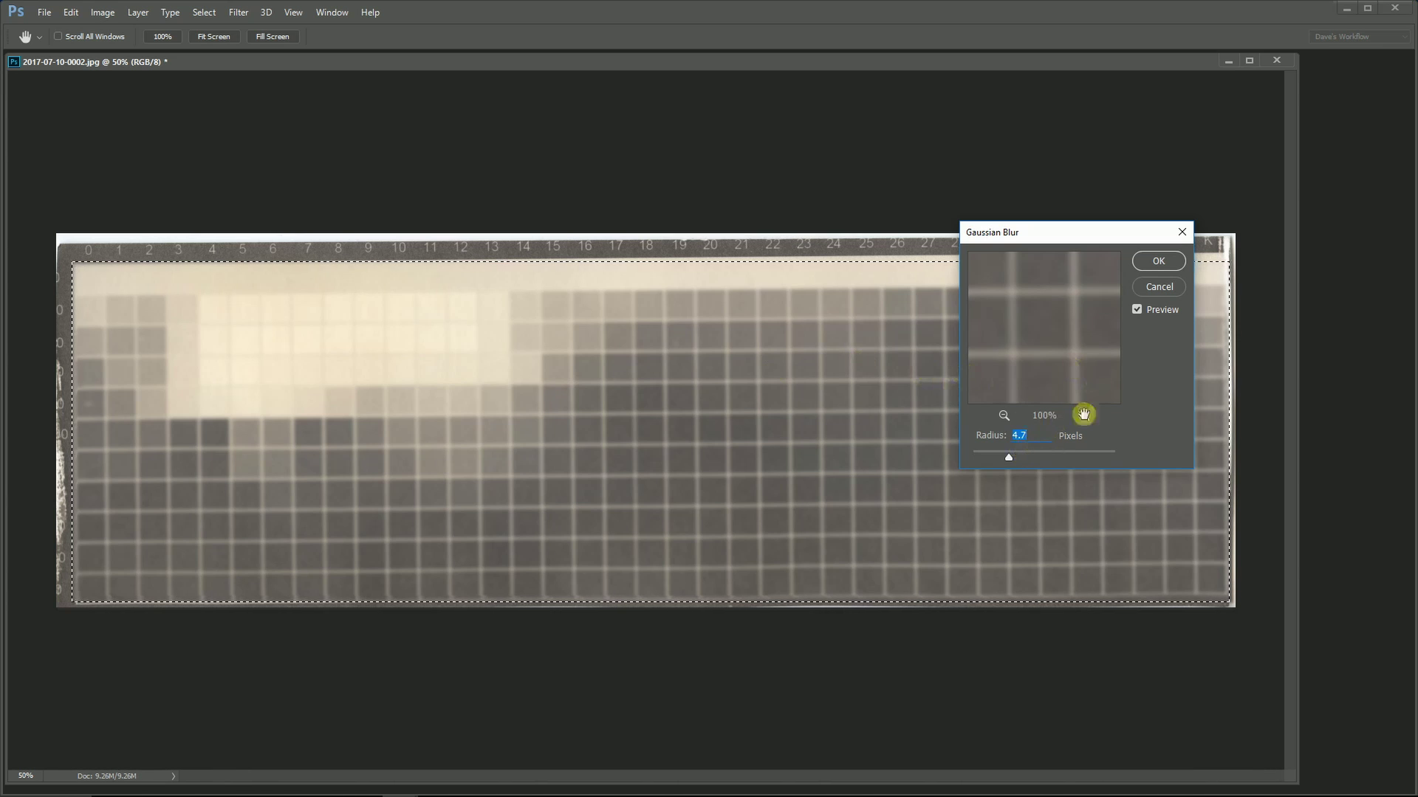
{"action": "left_click", "coordinate": [1157, 262]}
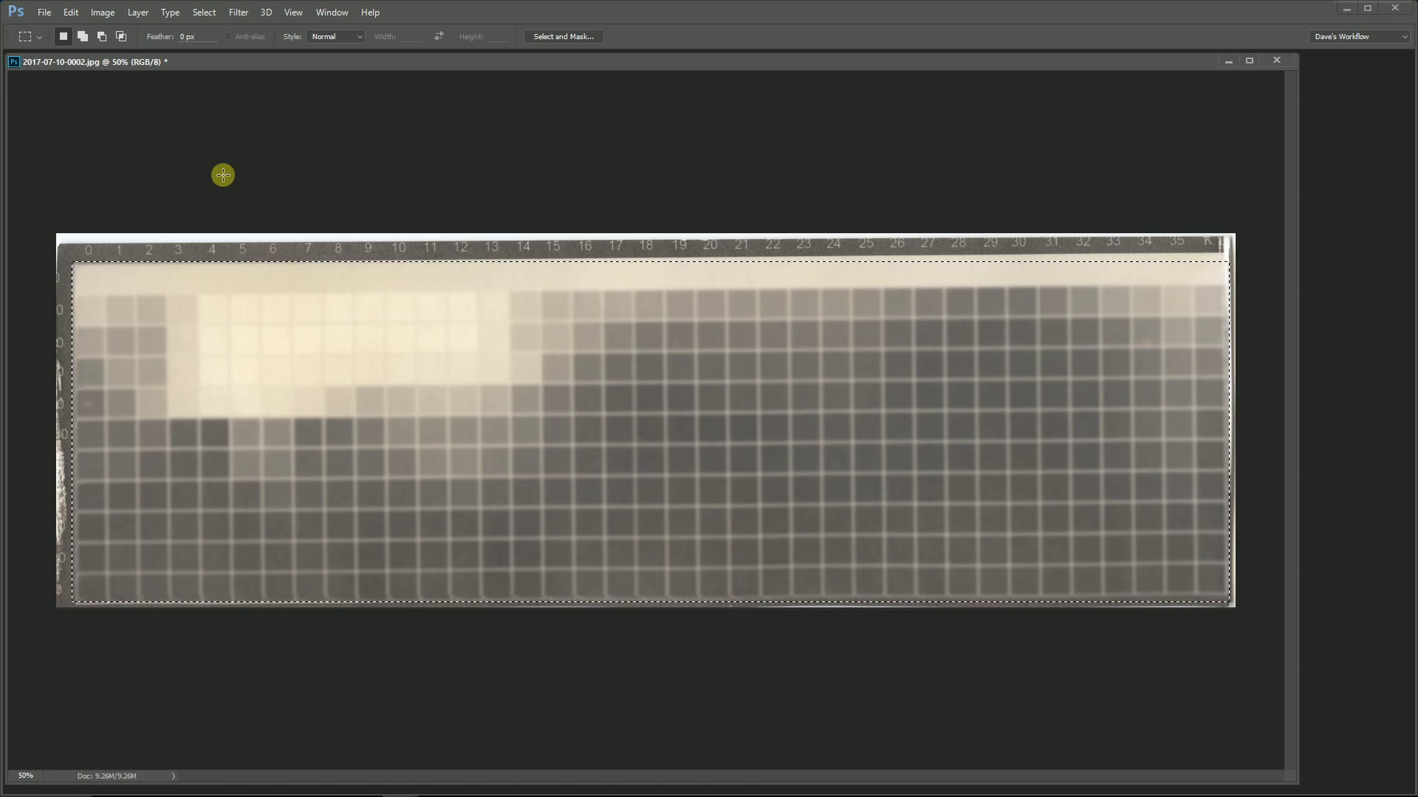
- Start a Threshold adjustment at level 128 and move its dialog to the upper middle
{"action": "left_click", "coordinate": [102, 12]}
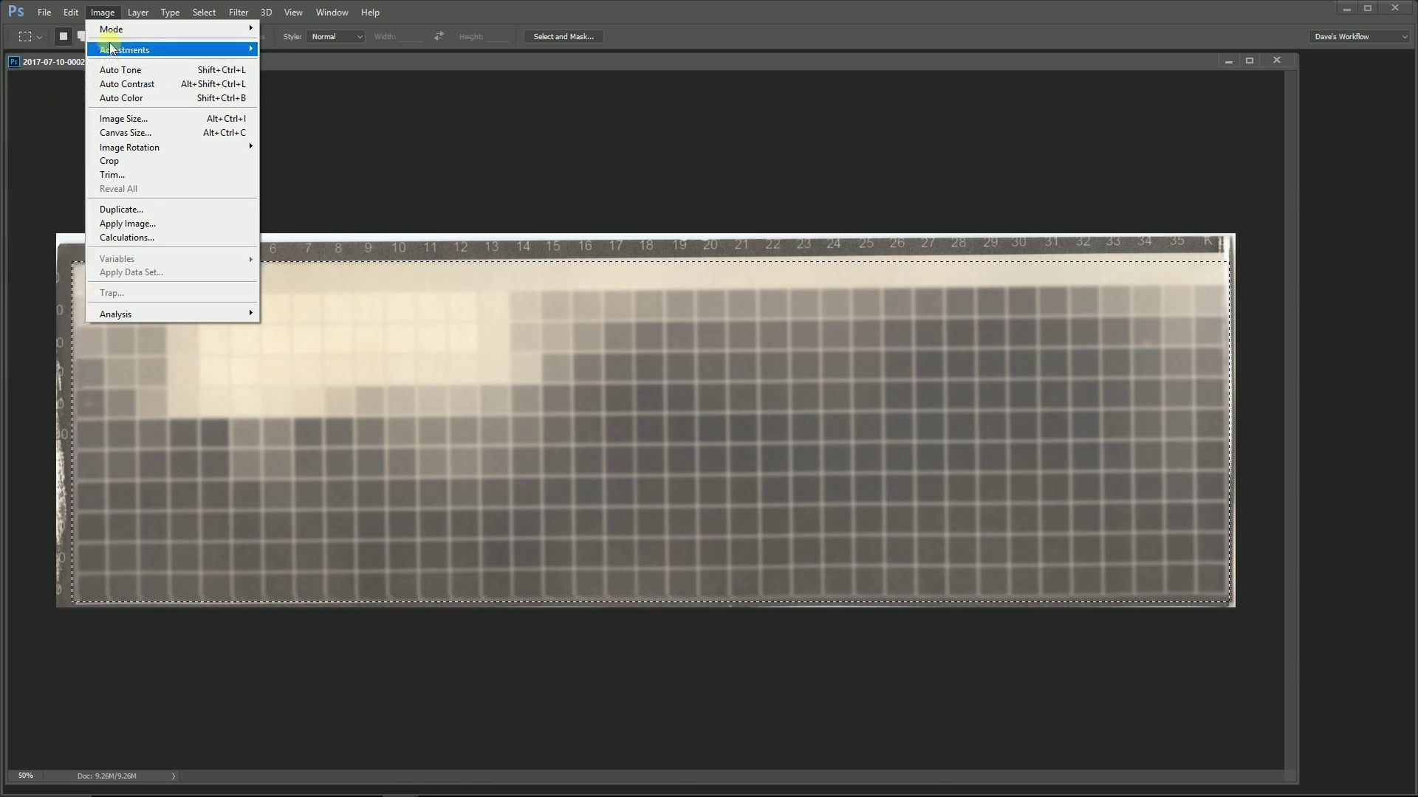
{"action": "mouse_move", "coordinate": [103, 49]}
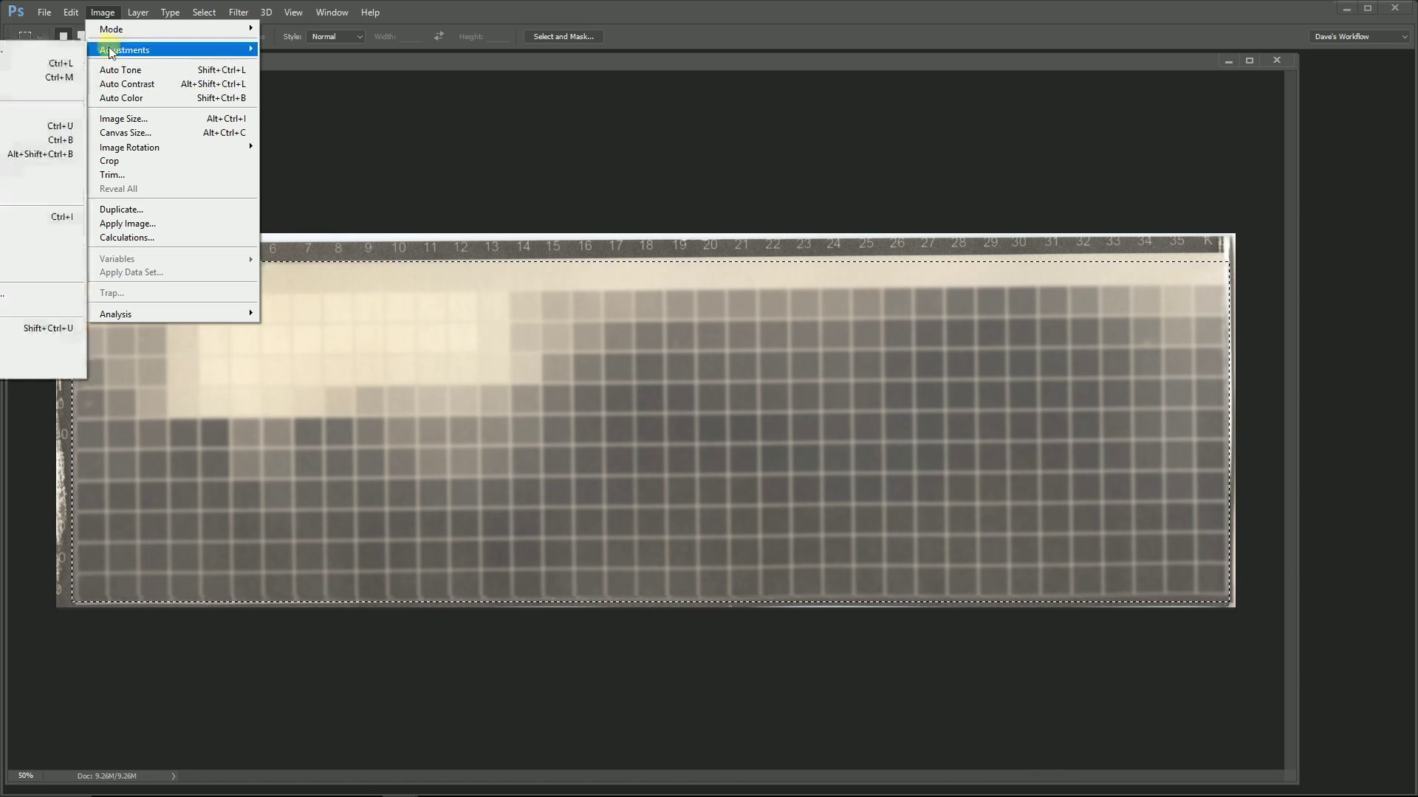
{"action": "left_click", "coordinate": [24, 246]}
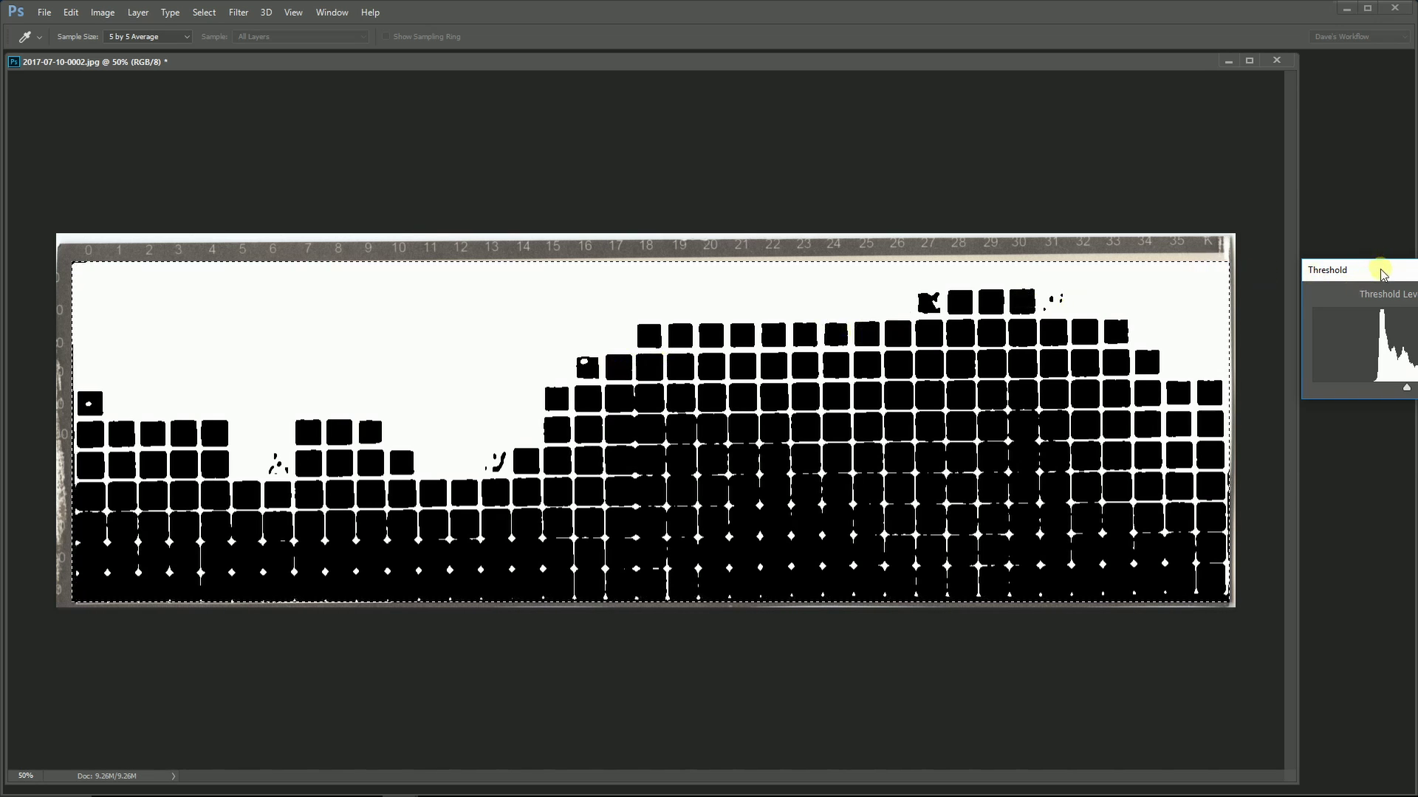
{"action": "left_click_drag", "start_coordinate": [1382, 270], "coordinate": [921, 82]}
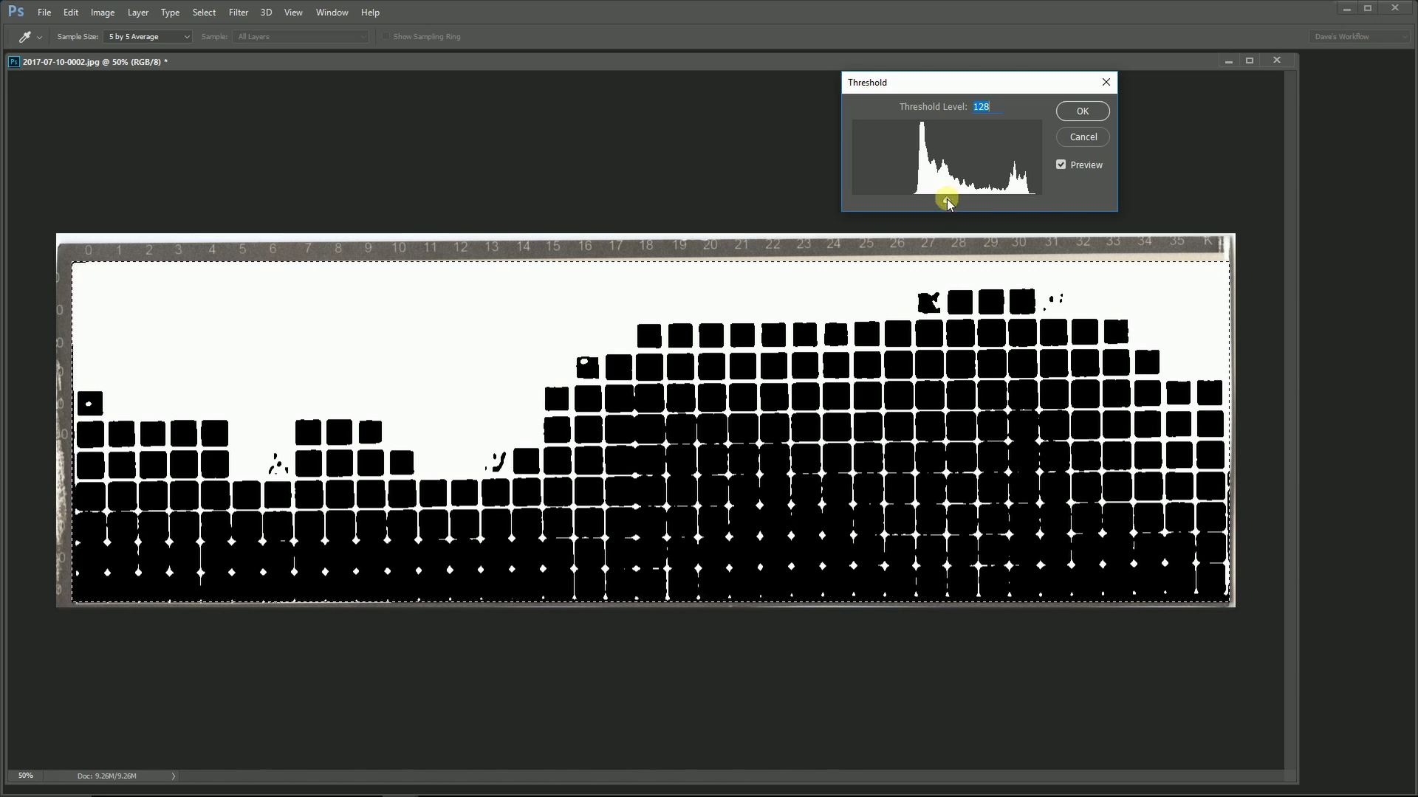
- Raise the Threshold level slider to 237
{"action": "left_click_drag", "start_coordinate": [948, 201], "coordinate": [1028, 204]}
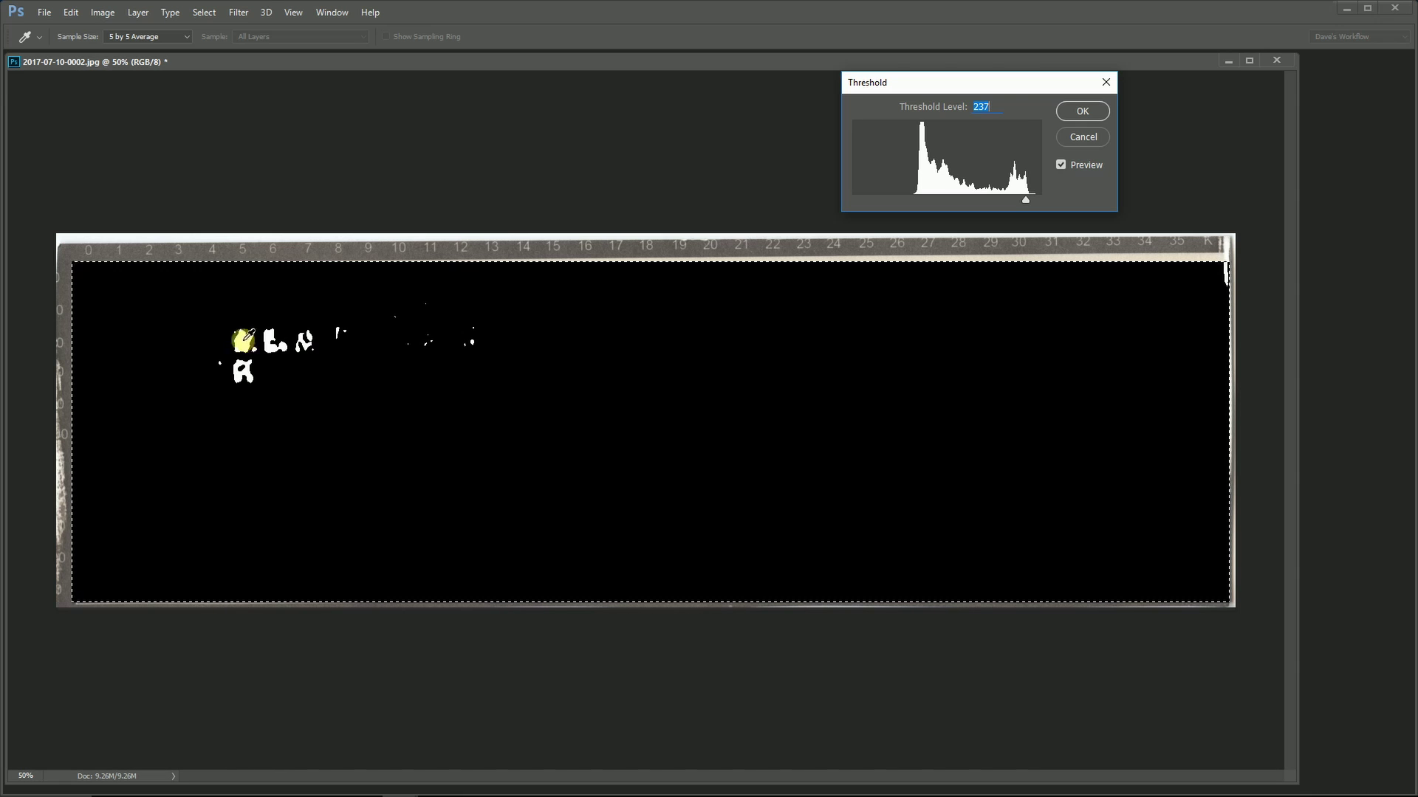
- Apply the threshold and open the foreground Color Picker in hue mode
{"action": "left_click", "coordinate": [1083, 111]}
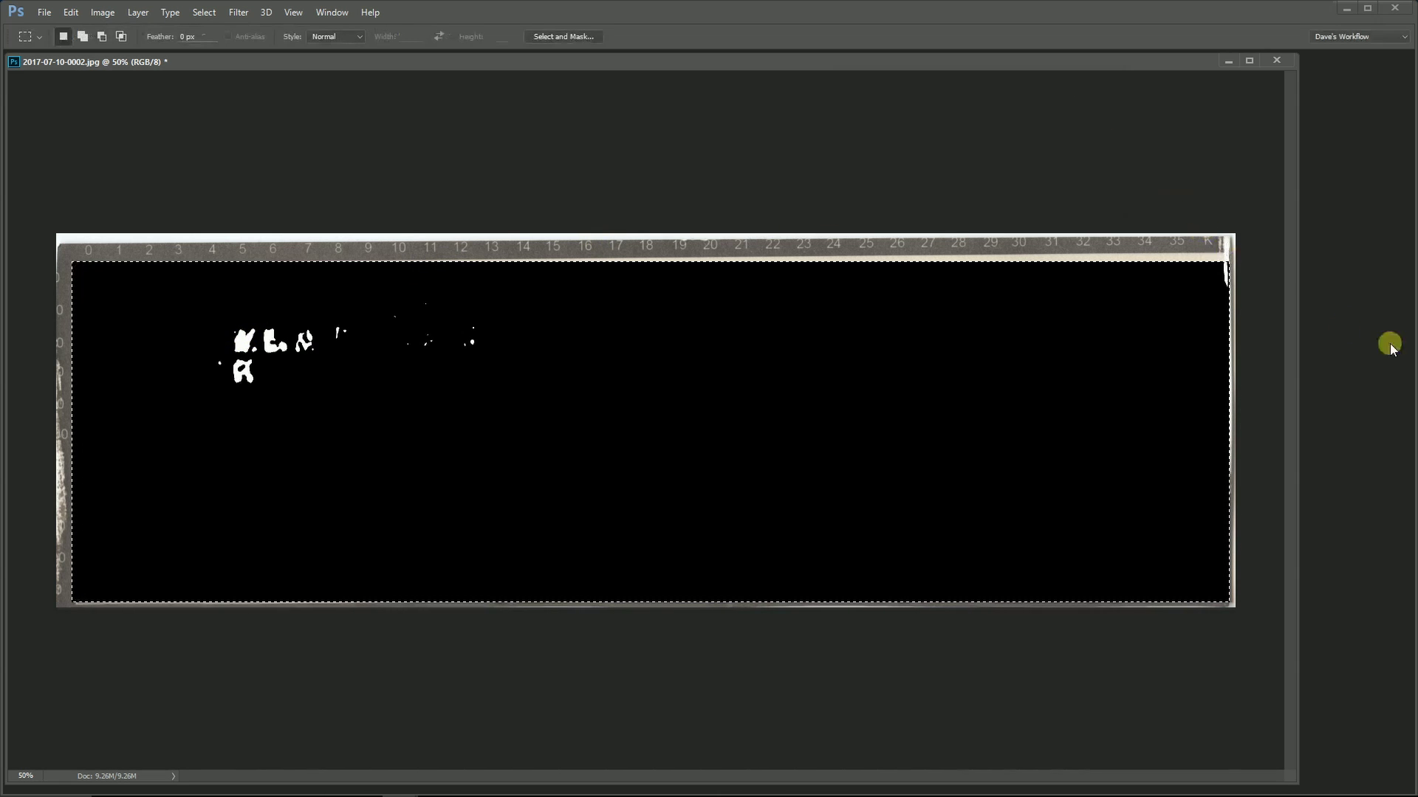
{"action": "key", "text": "F6"}
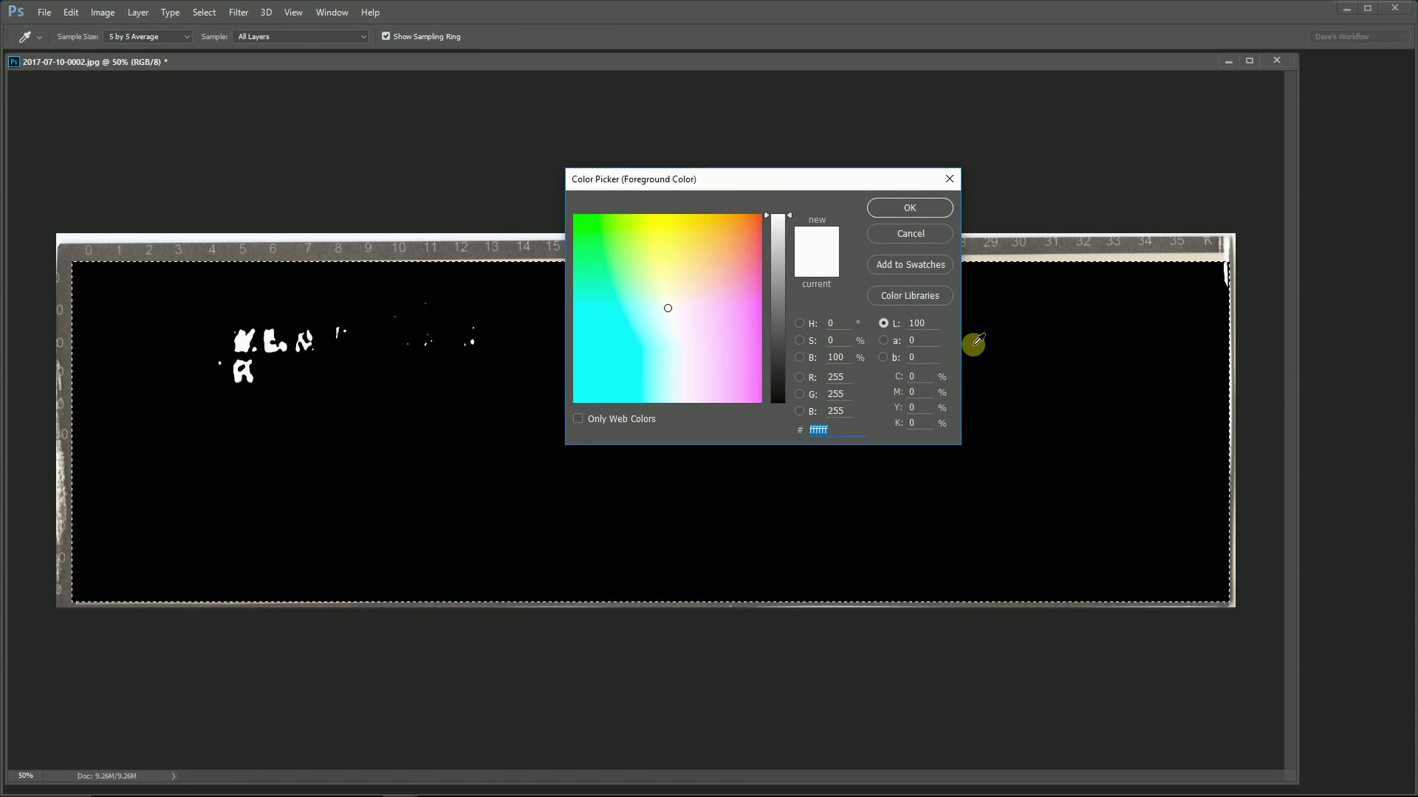
{"action": "left_click", "coordinate": [800, 324]}
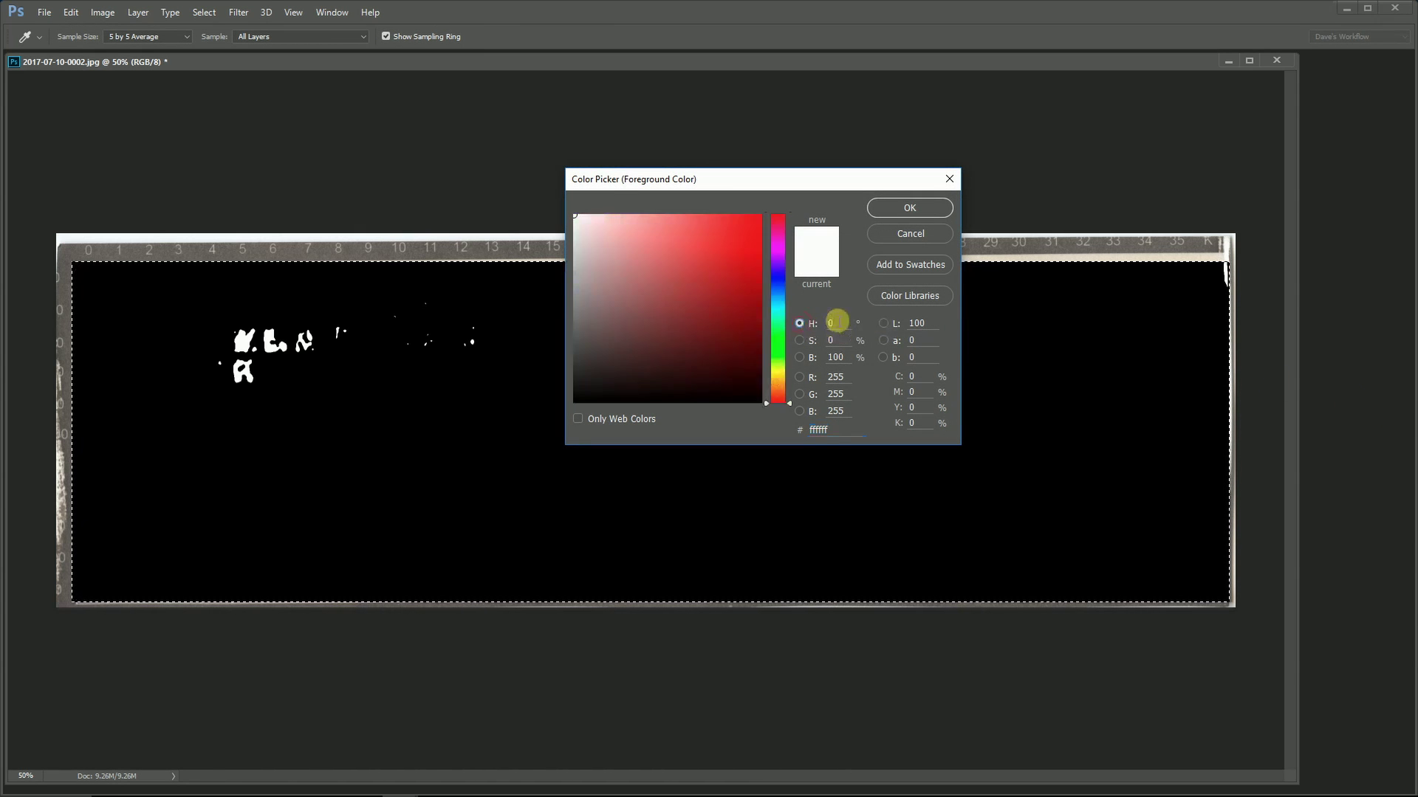
- Enter H 50, S 100, B 20 for the foreground colour (332a00)
{"action": "left_click", "coordinate": [837, 323]}
{"action": "type", "text": "50"}
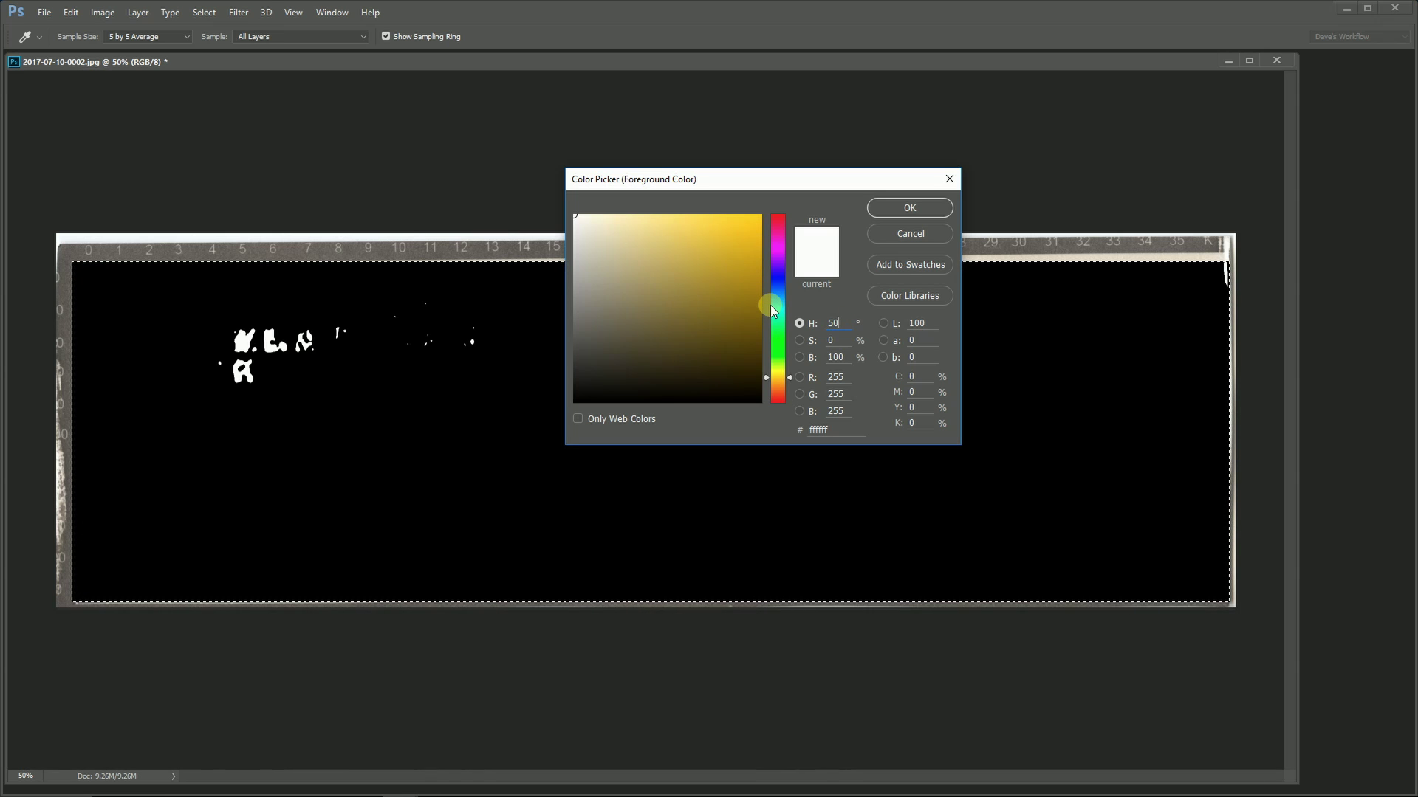
{"action": "left_click", "coordinate": [837, 340]}
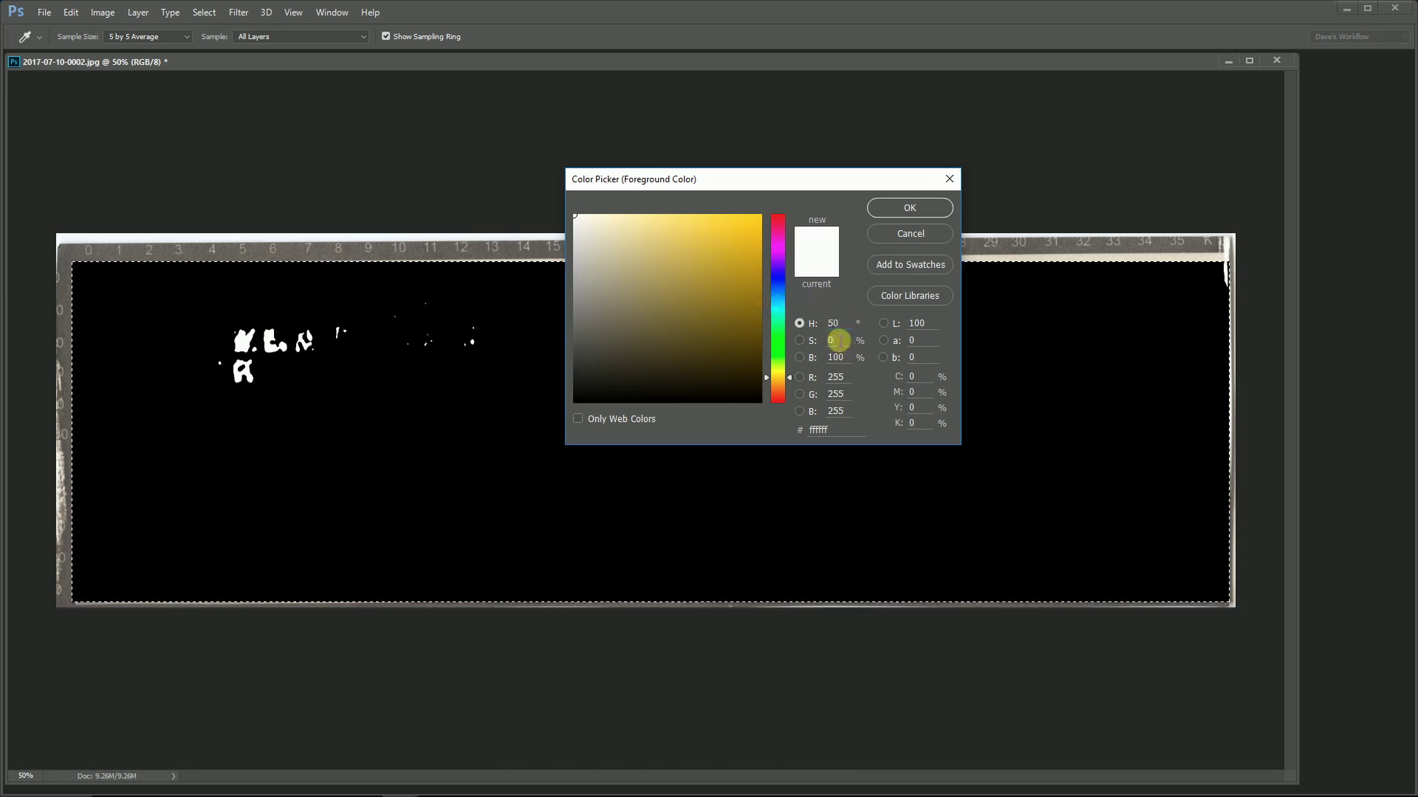
{"action": "type", "text": "100"}
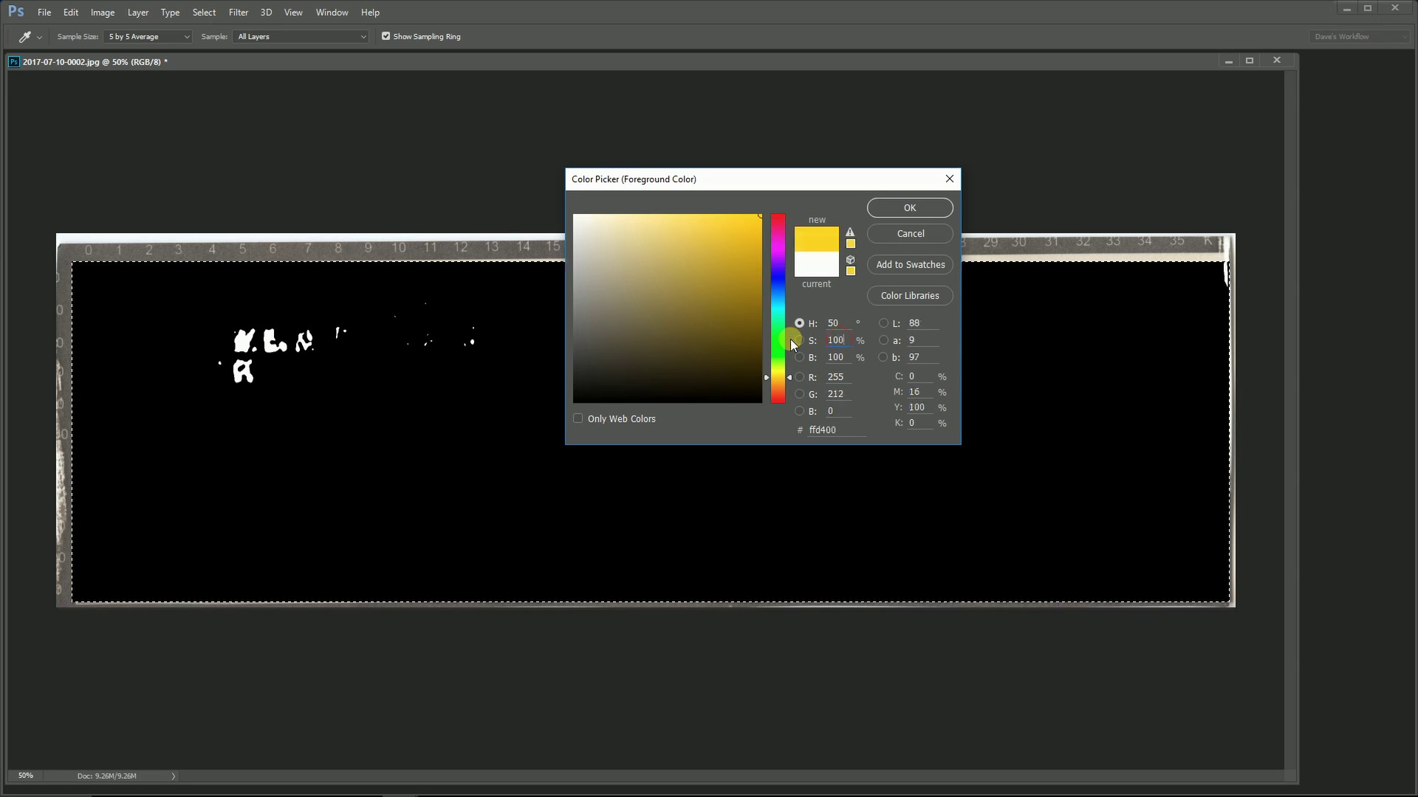
{"action": "left_click", "coordinate": [838, 358]}
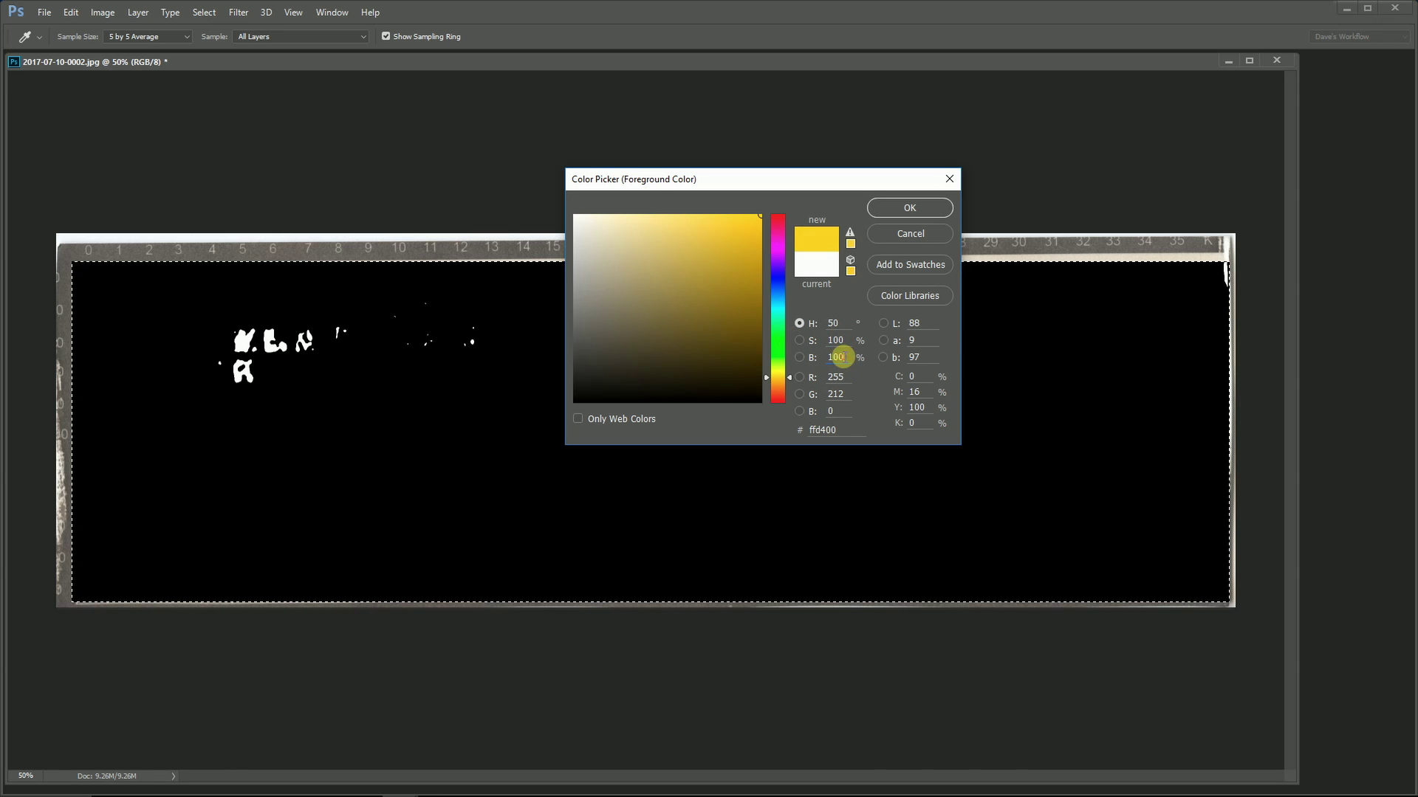
{"action": "type", "text": "20"}
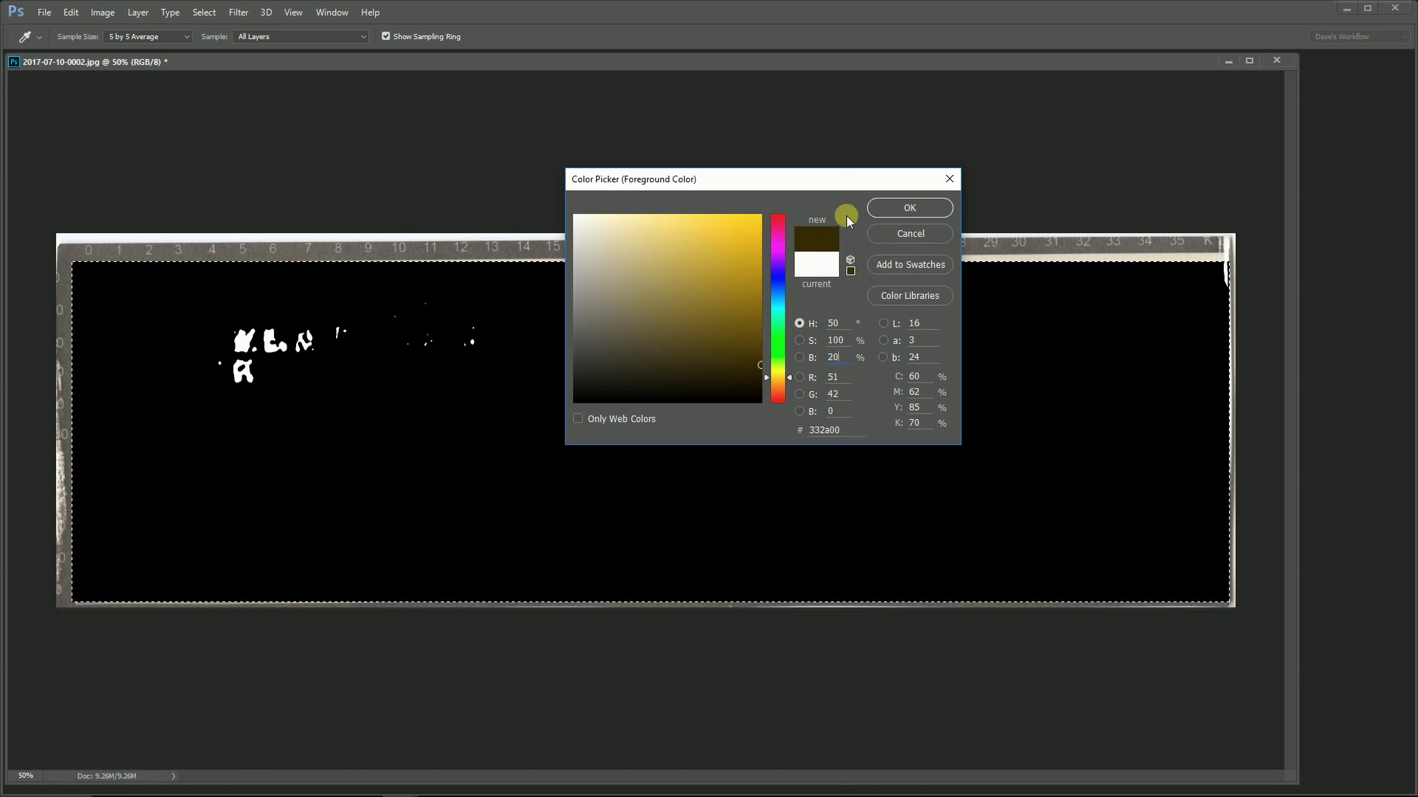
- Place the Swatches panel beside the Color Picker and sample brown 665500 (H 50, S 100, B 40)
{"action": "left_click_drag", "start_coordinate": [828, 179], "coordinate": [531, 150]}
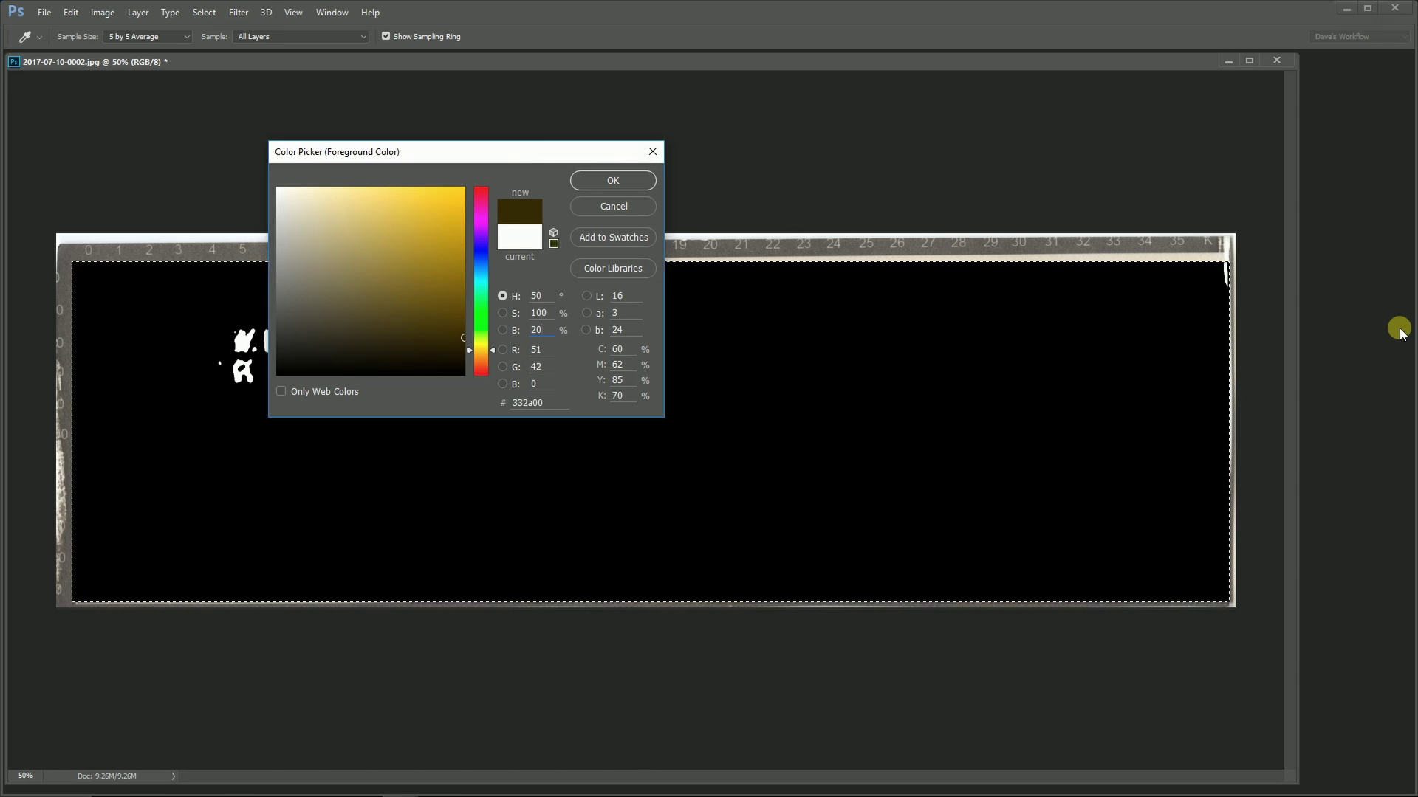
{"action": "mouse_move", "coordinate": [1403, 333]}
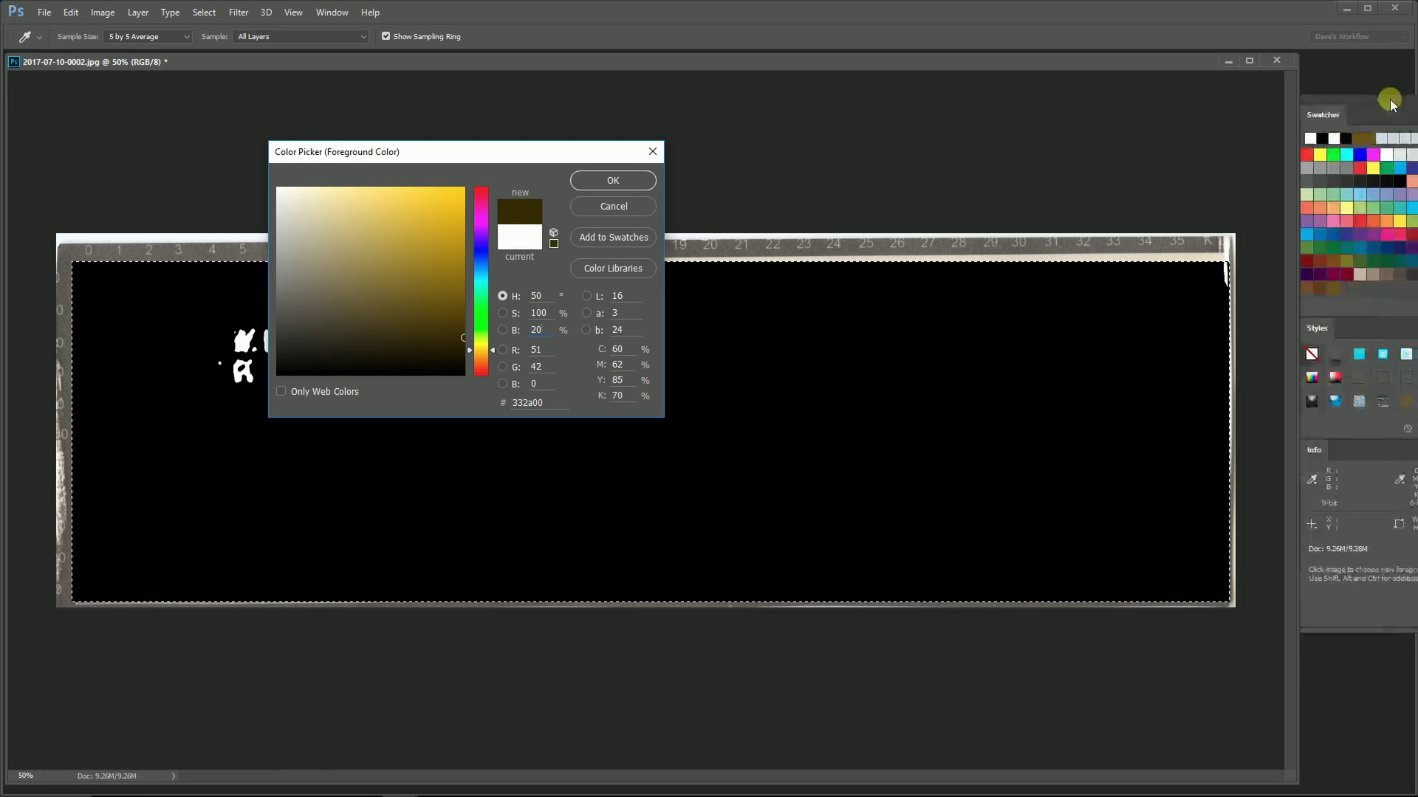
{"action": "left_click_drag", "start_coordinate": [1386, 136], "coordinate": [836, 121]}
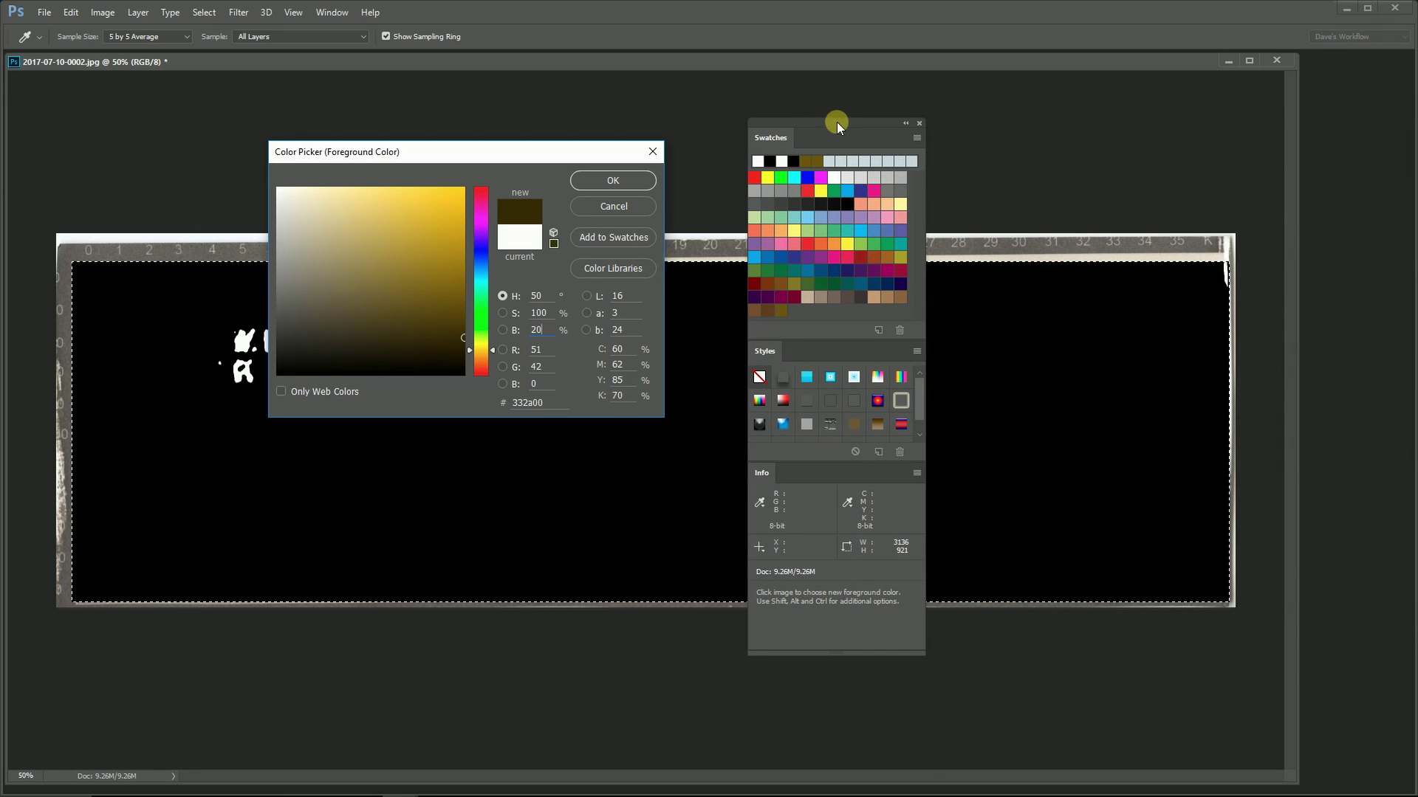
{"action": "left_click", "coordinate": [785, 309]}
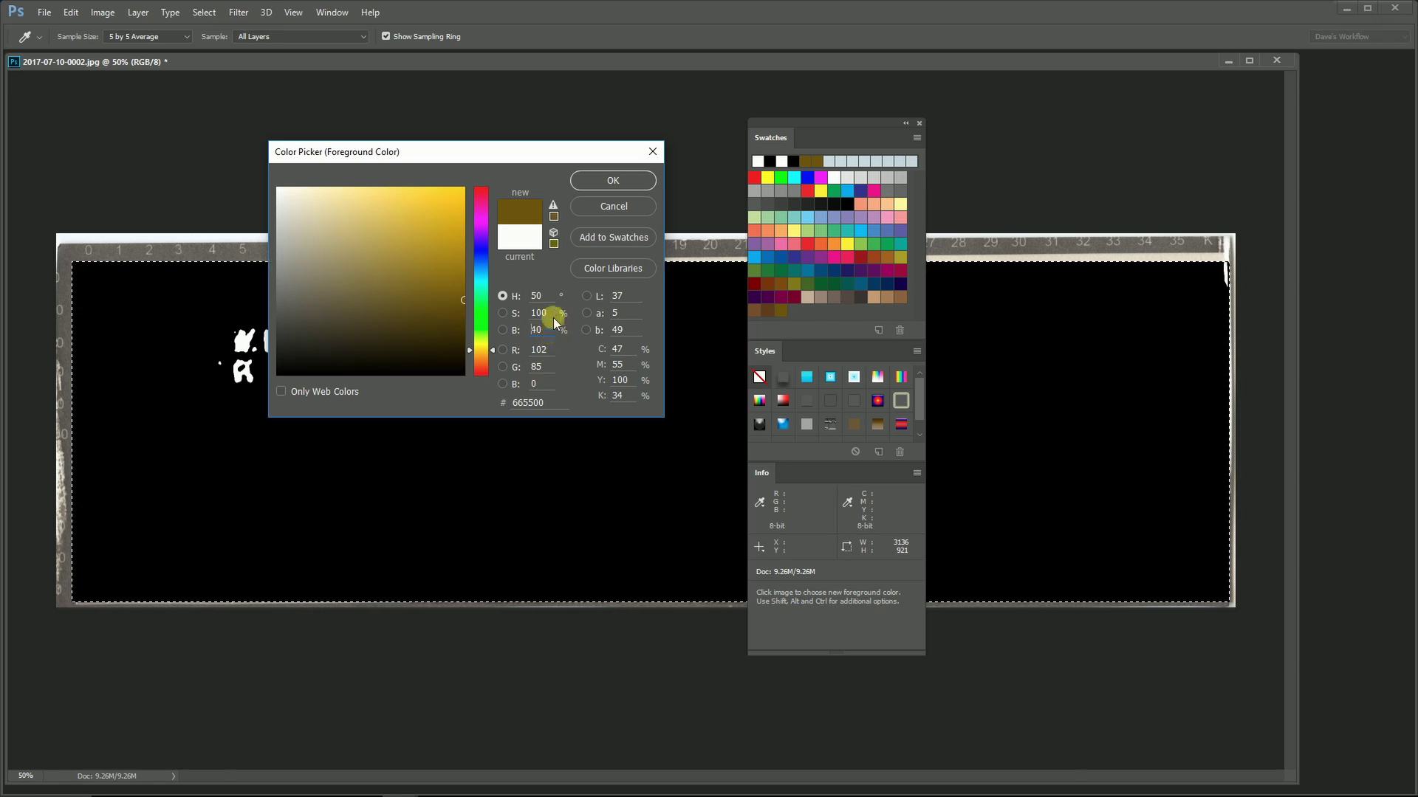
- Cancel the Color Picker change and move the Swatches panel group back to the right edge
{"action": "left_click", "coordinate": [605, 206]}
{"action": "left_click_drag", "start_coordinate": [858, 121], "coordinate": [1377, 110]}
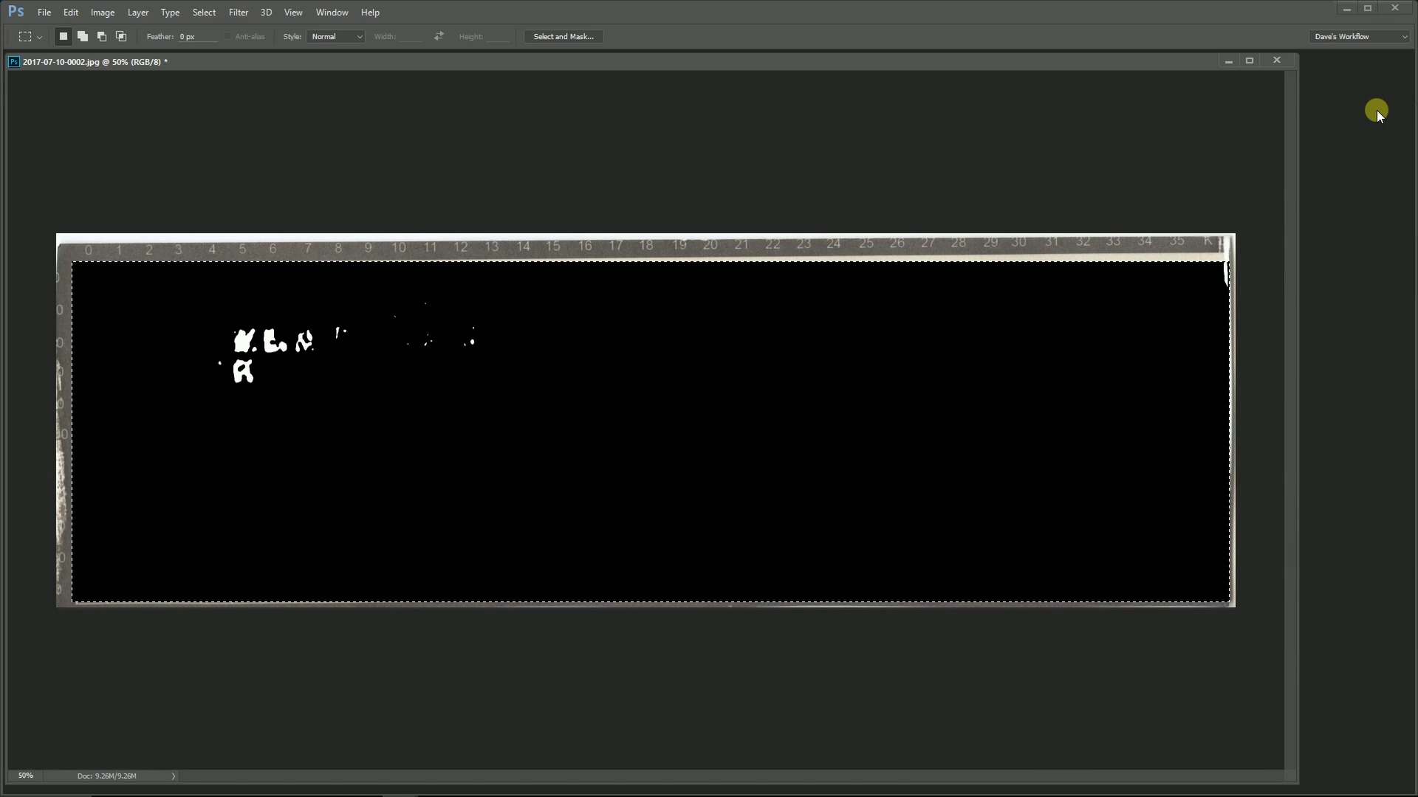